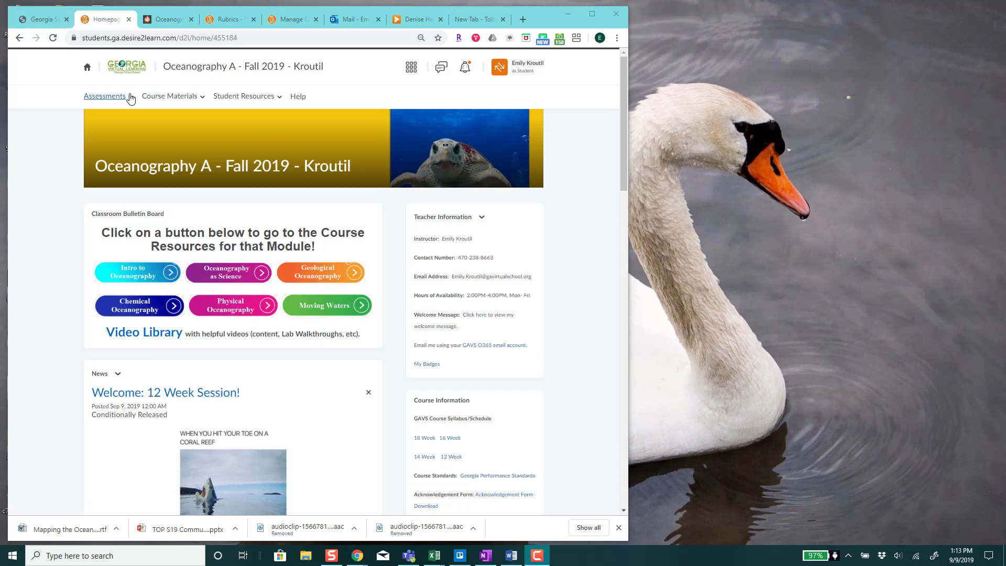
Open and then close the Course Materials list on the Oceanography A course homepage.
{"action": "left_click", "coordinate": [202, 99]}
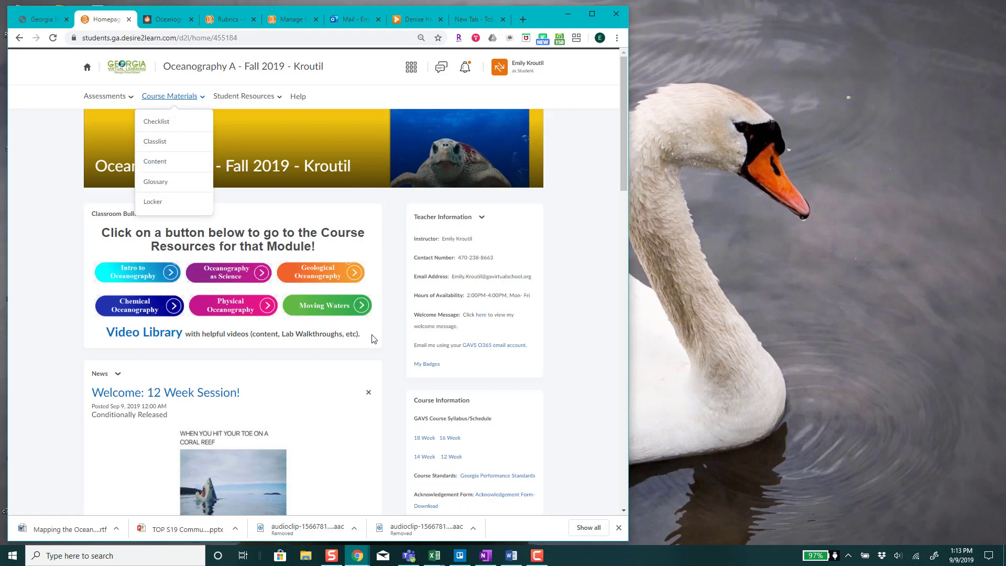
{"action": "left_click", "coordinate": [394, 345]}
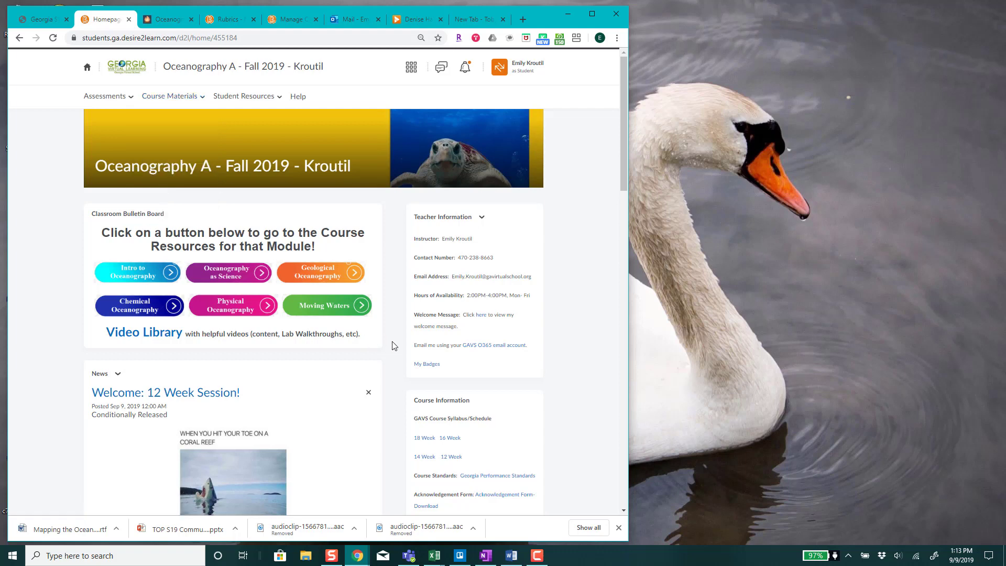
Open the Geological Oceanography resources, close the duplicate tab, and download the Mapping the Ocean Floor lab instructions.
{"action": "left_click", "coordinate": [308, 280]}
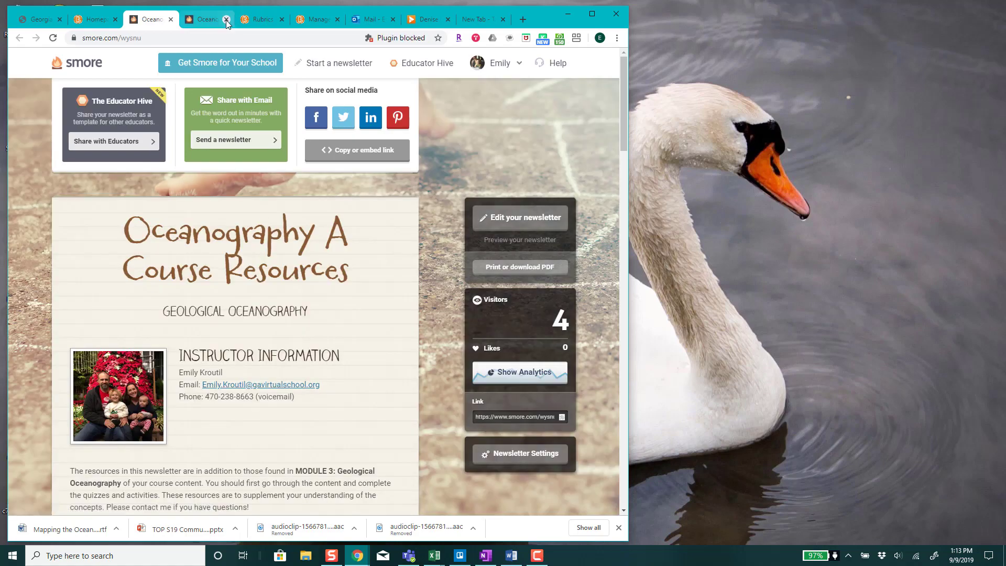
{"action": "left_click", "coordinate": [225, 20]}
{"action": "scroll", "coordinate": [375, 376], "scroll_direction": "down", "scroll_amount": 3}
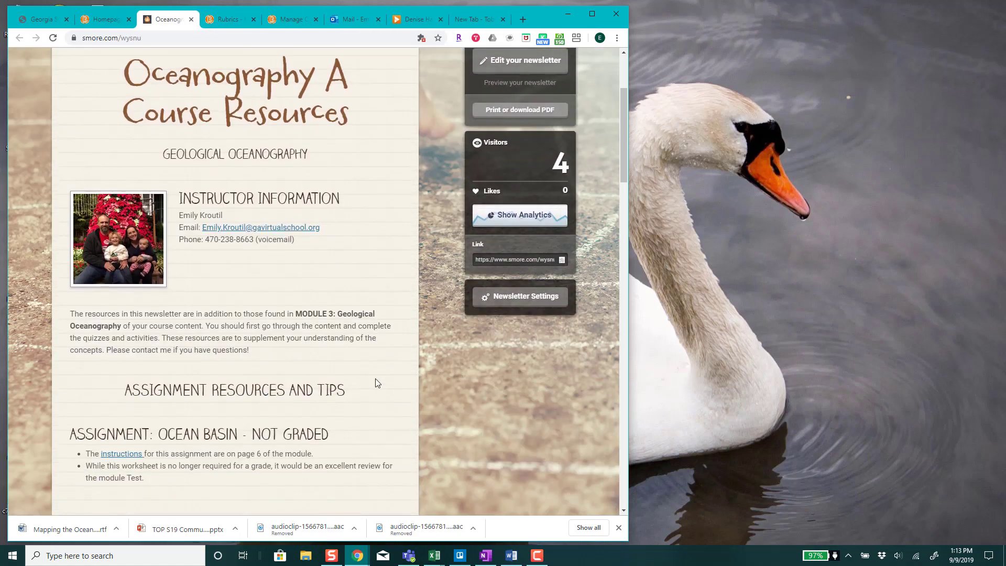
{"action": "scroll", "coordinate": [376, 383], "scroll_direction": "down", "scroll_amount": 8}
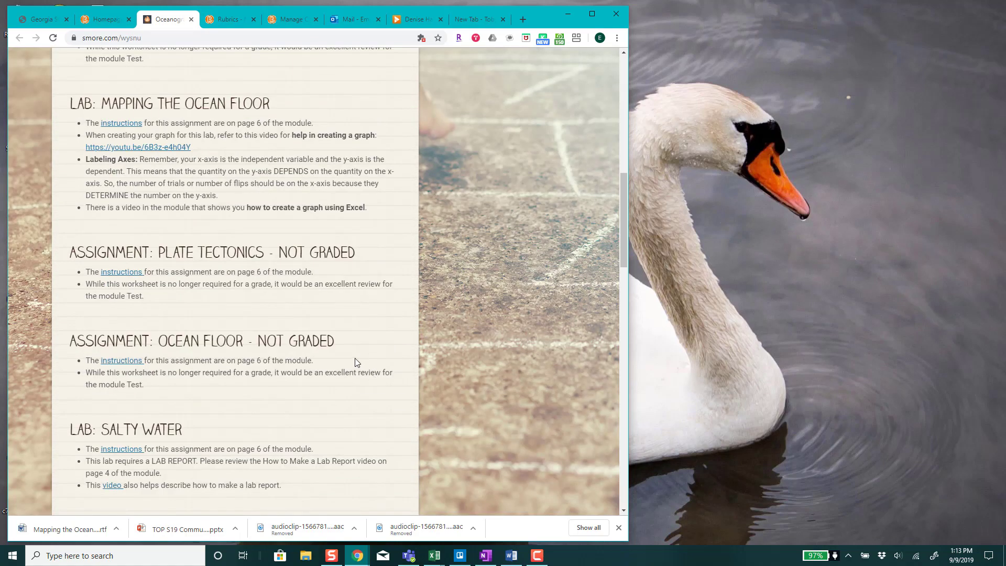
{"action": "scroll", "coordinate": [355, 362], "scroll_direction": "up", "scroll_amount": 4}
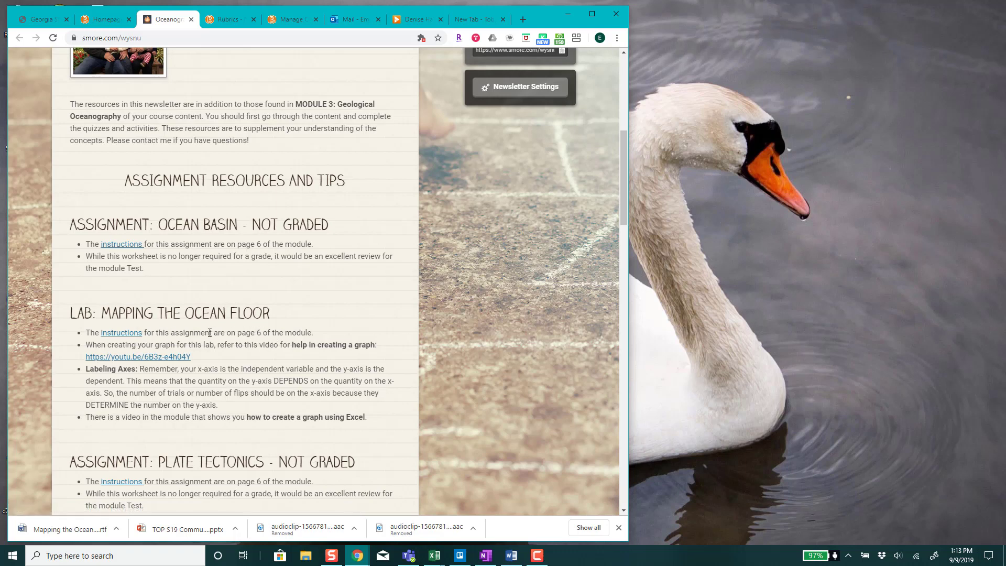
{"action": "left_click", "coordinate": [129, 338]}
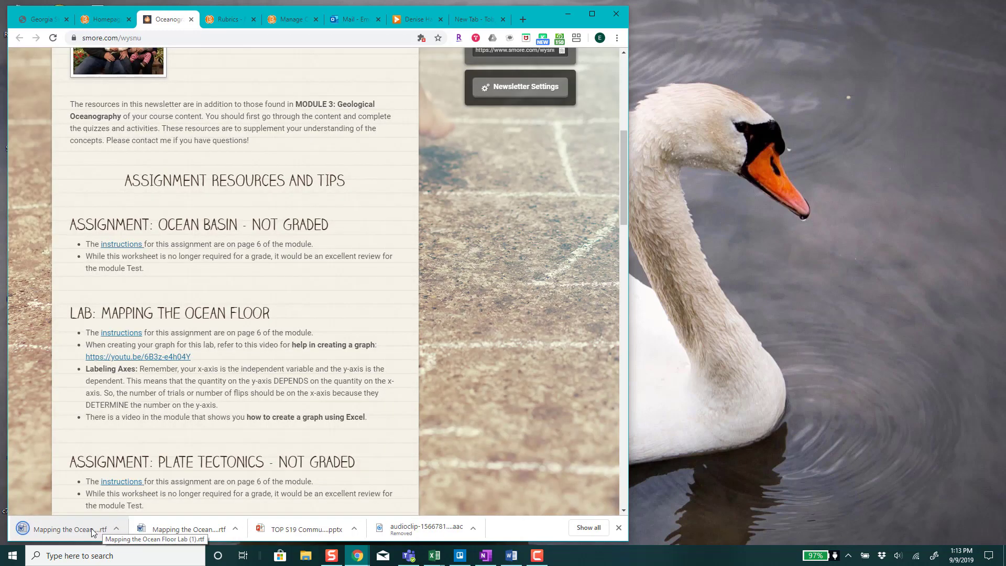
Open the downloaded lab file, close its duplicate '(1)' copy, and bring the remaining document forward.
{"action": "left_click", "coordinate": [87, 527]}
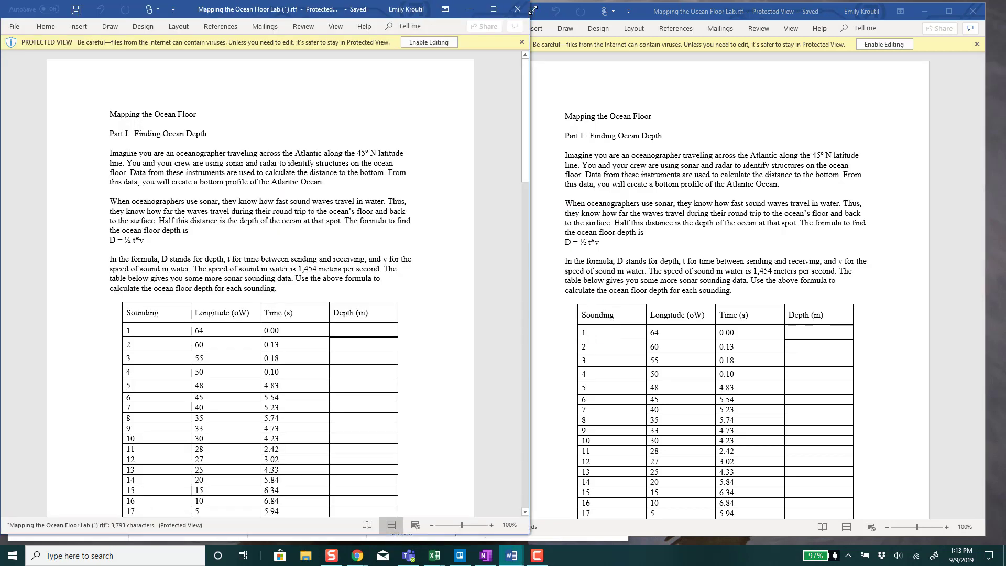
{"action": "left_click", "coordinate": [518, 9]}
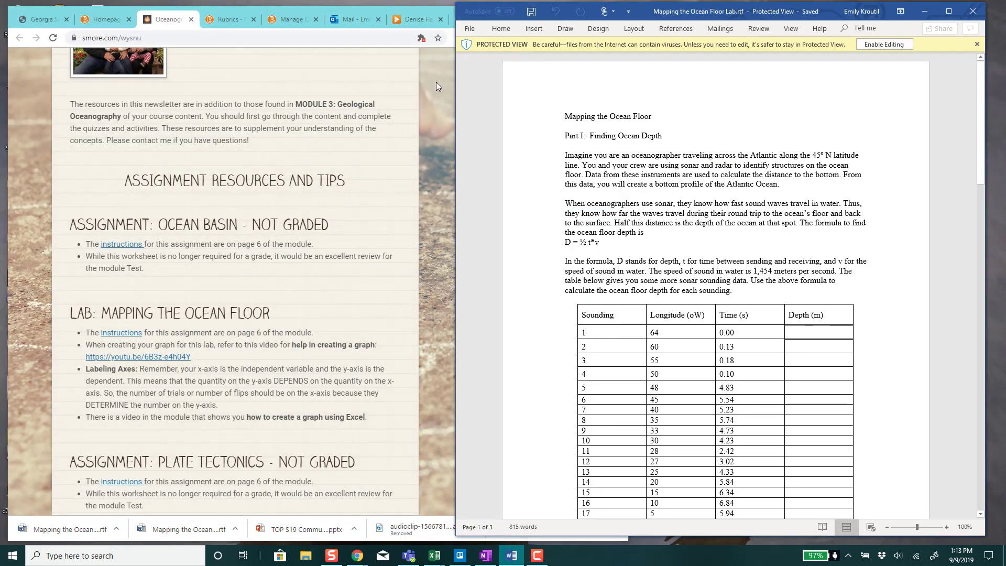
{"action": "left_click_drag", "start_coordinate": [446, 25], "coordinate": [560, 25]}
{"action": "left_click", "coordinate": [775, 109]}
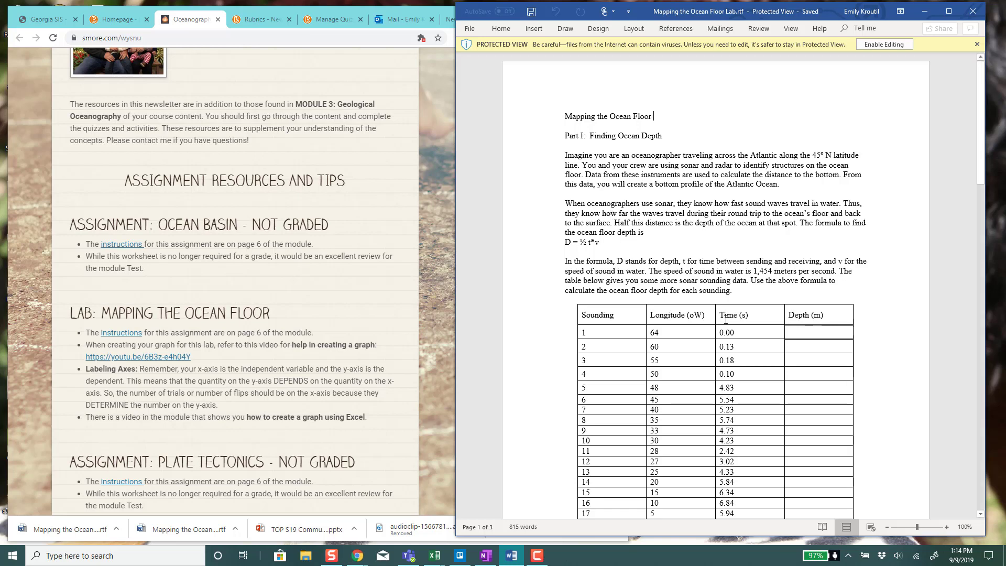
Scroll through the lab document to review the sounding table and procedure.
{"action": "scroll", "coordinate": [781, 268], "scroll_direction": "down", "scroll_amount": 3}
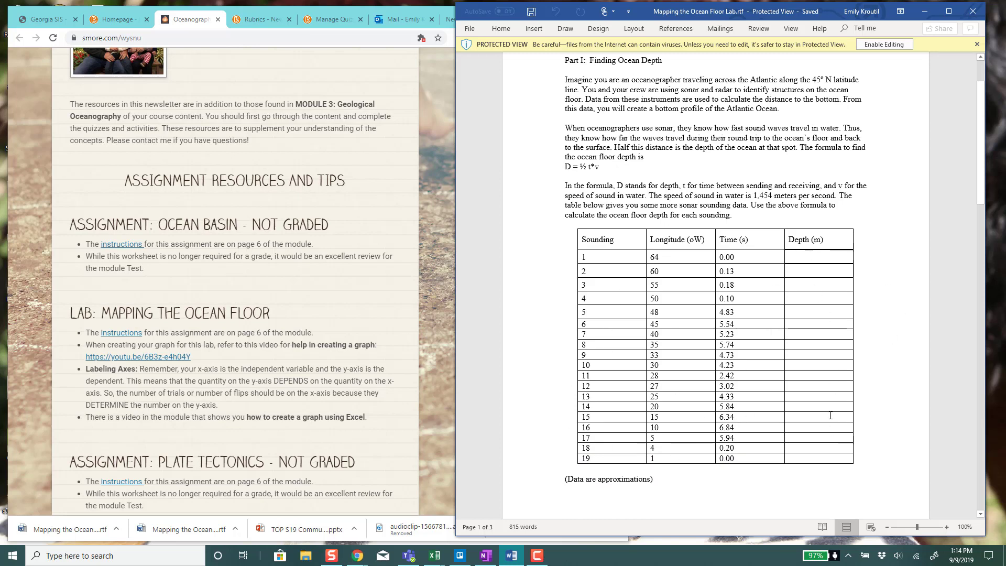
{"action": "scroll", "coordinate": [830, 398], "scroll_direction": "down", "scroll_amount": 5}
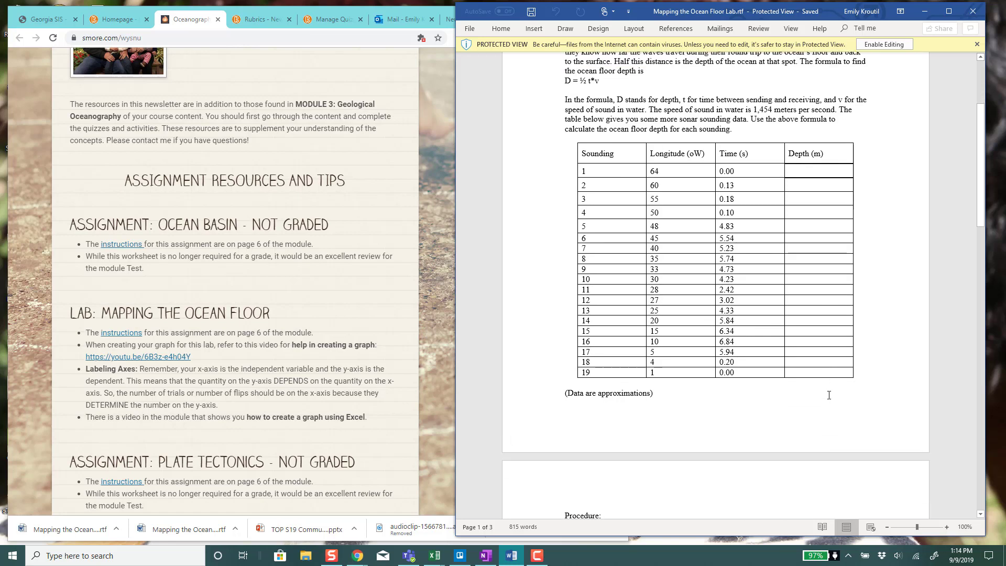
{"action": "scroll", "coordinate": [829, 395], "scroll_direction": "down", "scroll_amount": 4}
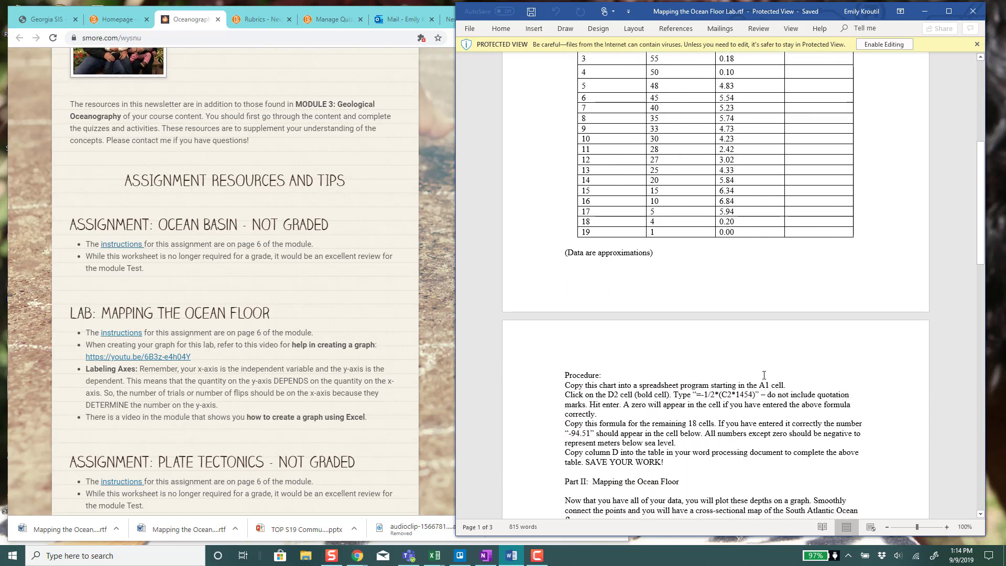
{"action": "scroll", "coordinate": [767, 381], "scroll_direction": "up", "scroll_amount": 8}
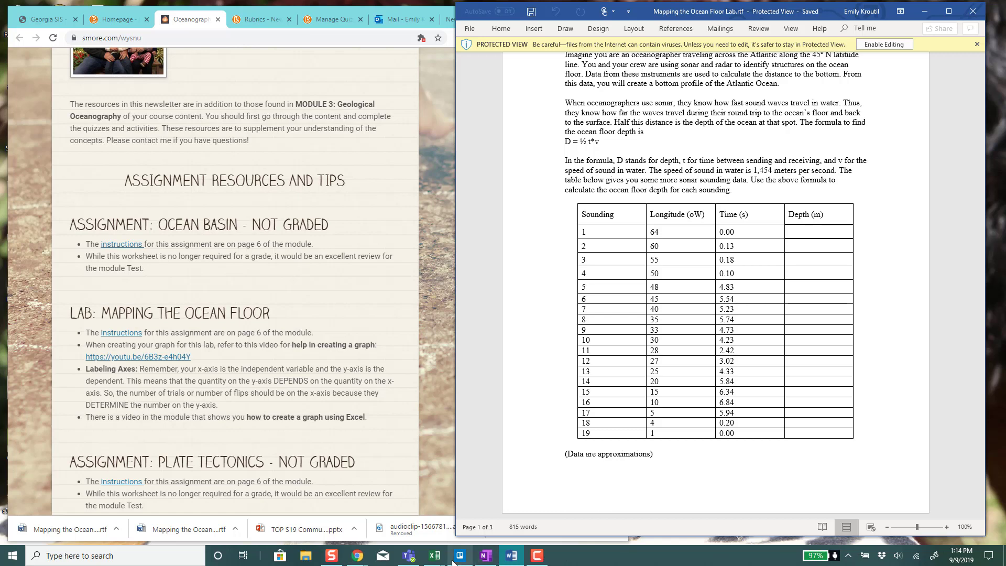
{"action": "mouse_move", "coordinate": [460, 555]}
{"action": "mouse_move", "coordinate": [543, 560]}
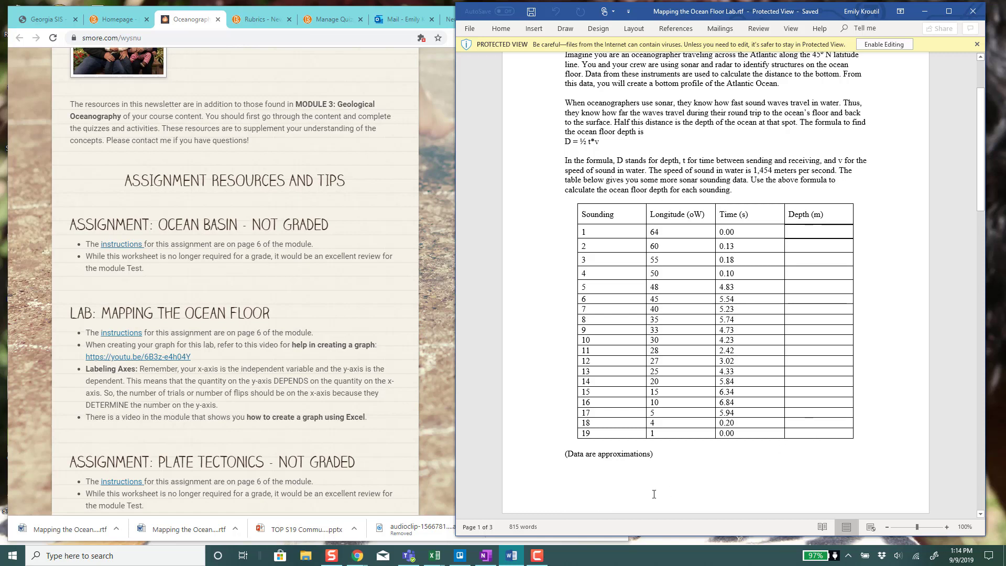
Copy the sounding data table from Word and paste it into Excel at cell A1.
{"action": "left_click", "coordinate": [539, 560]}
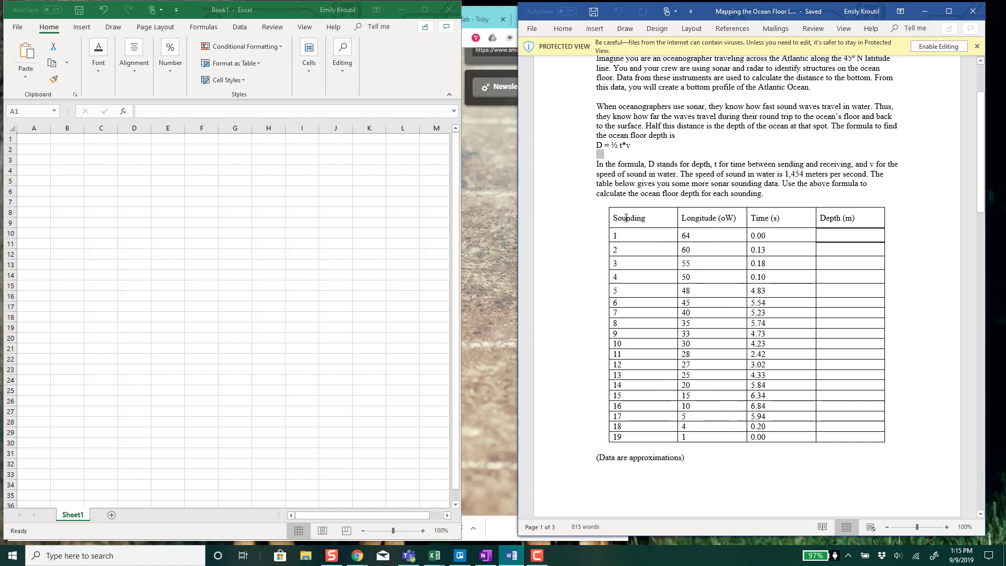
{"action": "left_click_drag", "start_coordinate": [625, 215], "coordinate": [831, 435]}
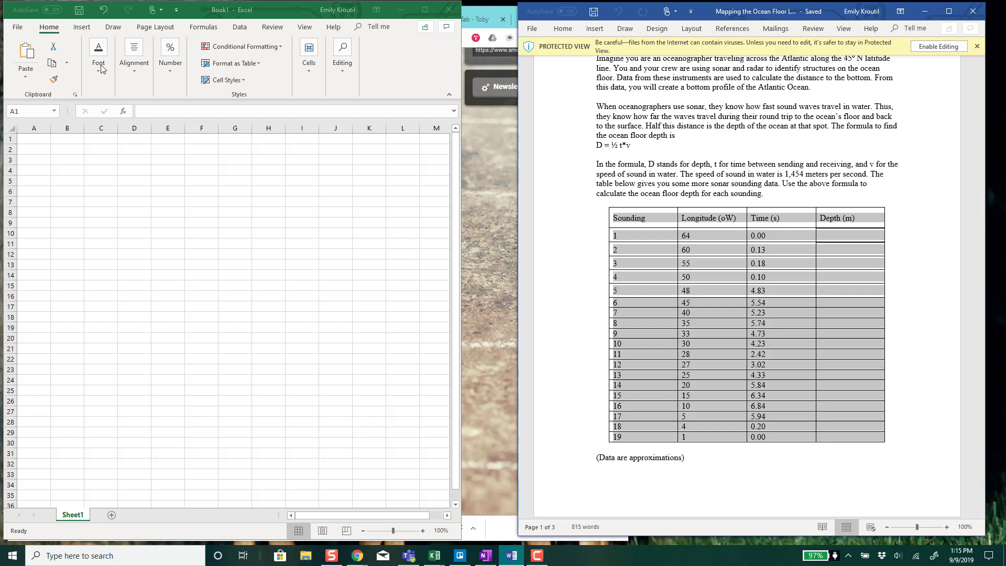
{"action": "left_click_drag", "start_coordinate": [42, 139], "coordinate": [141, 138]}
{"action": "type", "text": "Sounding\tLongitude (oW)\tTime (s)\tDepth (m) 1\t64\t0\t 2\t60\t0.13\t 3\t55\t0.18\t 4\t50\t0.1\t 5\t48\t4.83\t 6\t45\t5.54\t 7\t40\t5.23\t 8\t35\t5.74\t 9\t33\t4.73\t 10\t30\t4.23\t 11\t28\t2.42\t 12\t27\t3.02\t 13\t25\t4.33\t 14\t20\t5.84\t 15\t15\t6.34\t 16\t10\t6.84\t 17\t5\t5.94\t 18\t4\t0.2\t 19\t1\t0"}
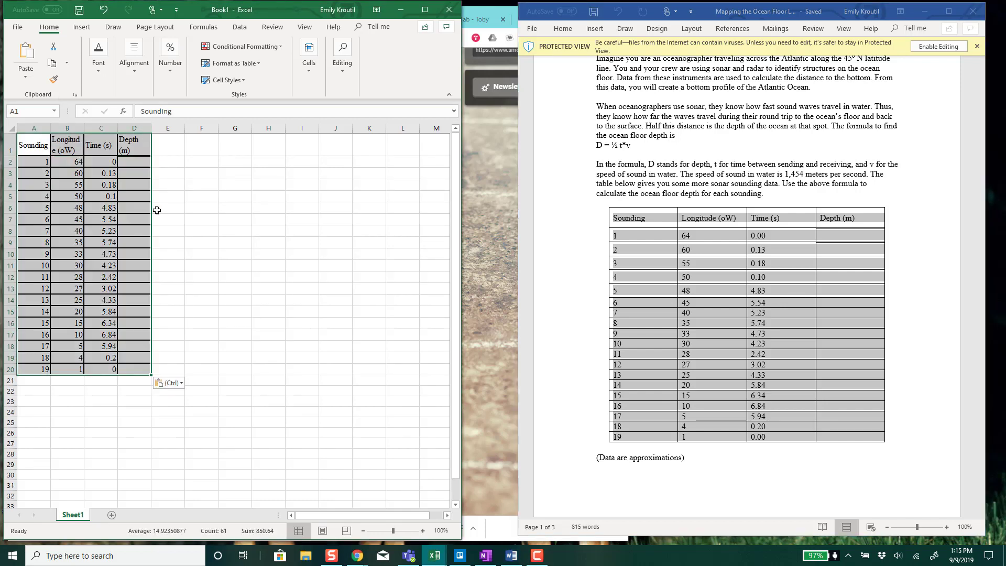
Widen columns D and B so Depth (m) and Longitude (oW) fit.
{"action": "left_click", "coordinate": [161, 214]}
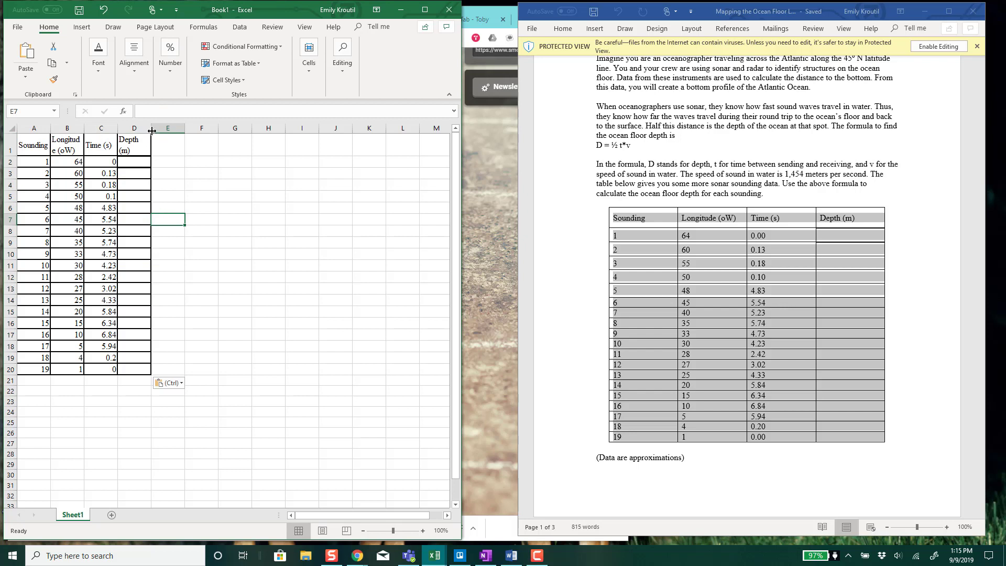
{"action": "left_click_drag", "start_coordinate": [151, 128], "coordinate": [209, 135]}
{"action": "left_click", "coordinate": [184, 160]}
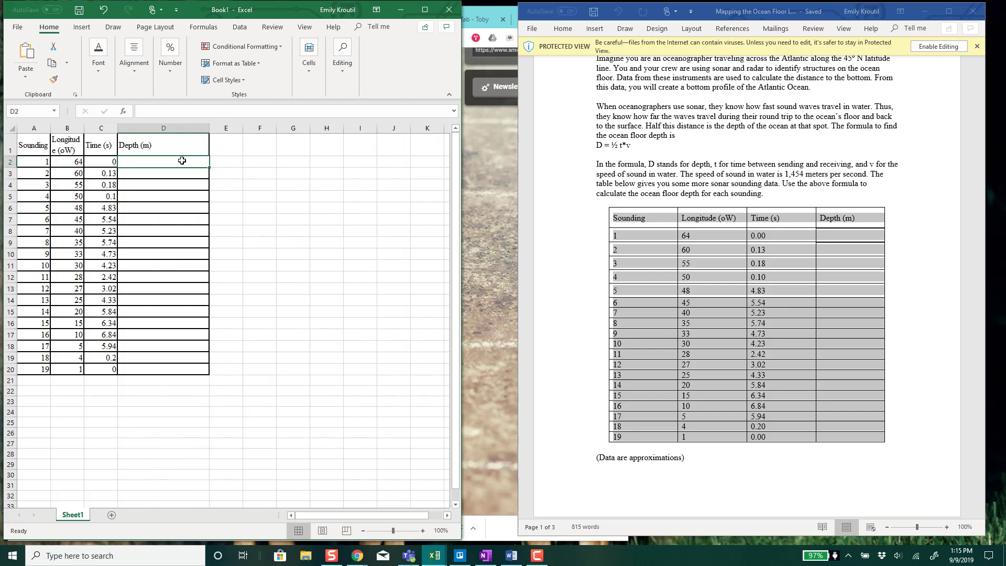
{"action": "left_click_drag", "start_coordinate": [84, 128], "coordinate": [94, 128]}
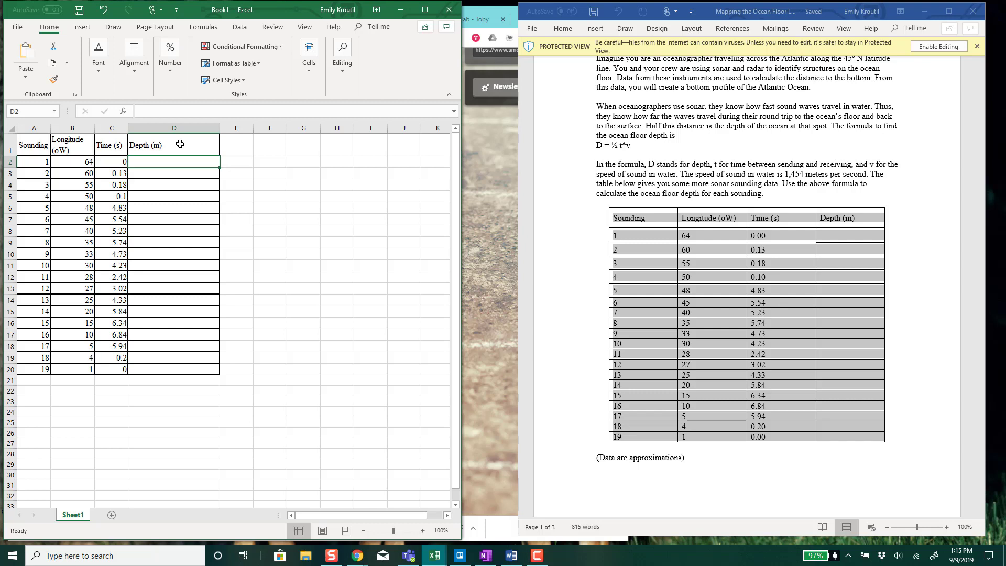
Enter the depth formula =((0.5)*(C2)*(1454)) in D2 and fill it down to D20.
{"action": "type", "text": "=(("}
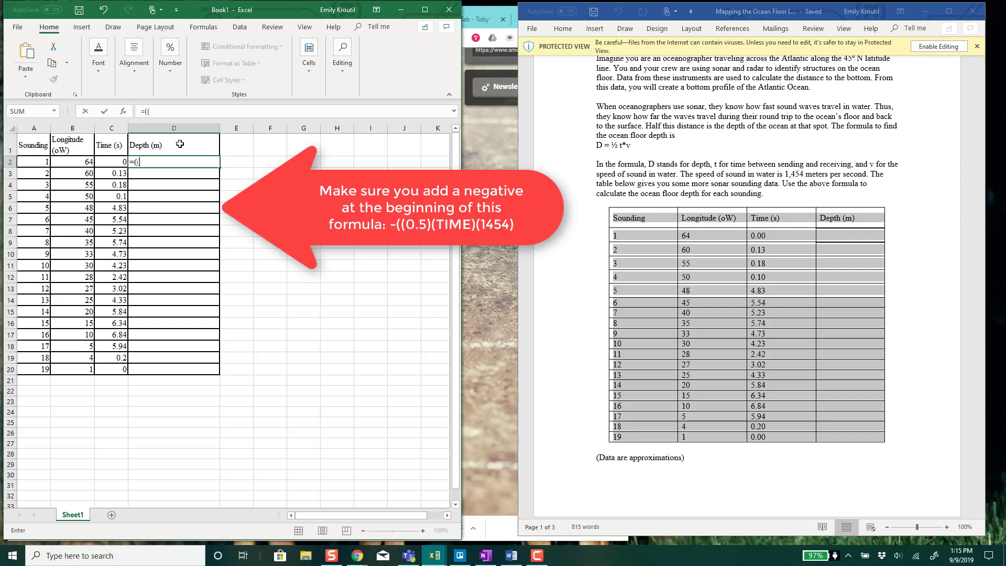
{"action": "type", "text": ".5)("}
{"action": "left_click", "coordinate": [114, 161]}
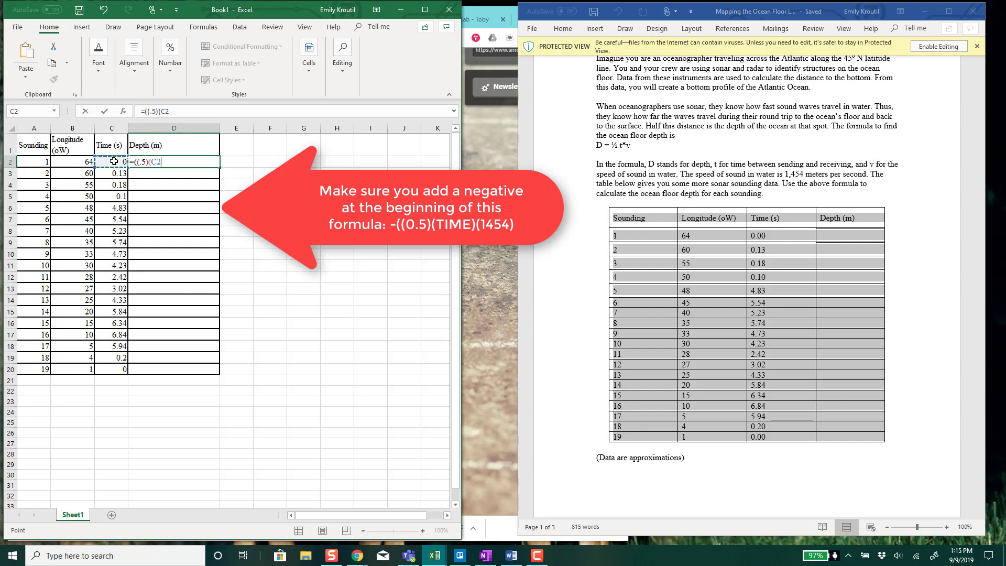
{"action": "type", "text": ")(145"}
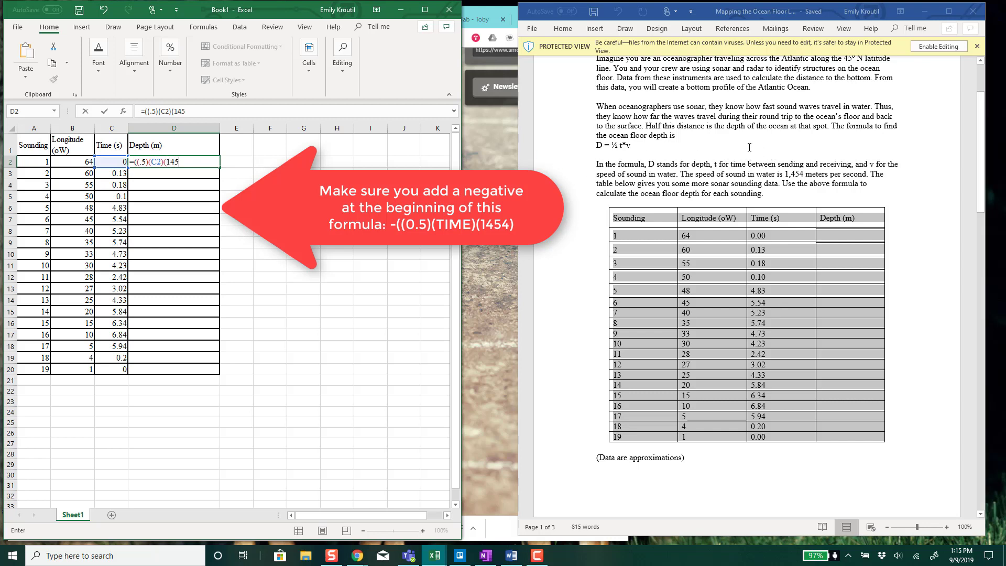
{"action": "type", "text": "4"}
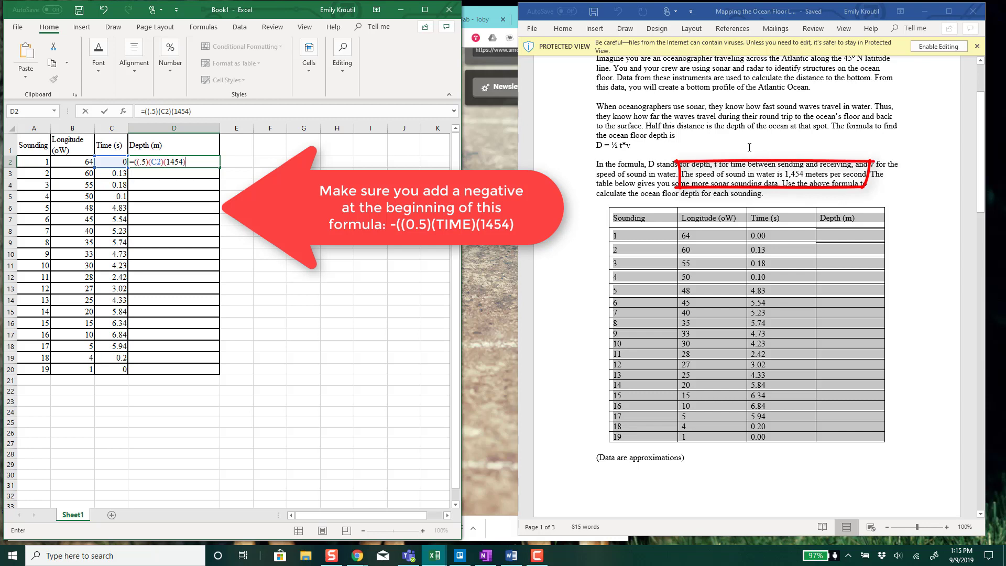
{"action": "key", "text": "Return"}
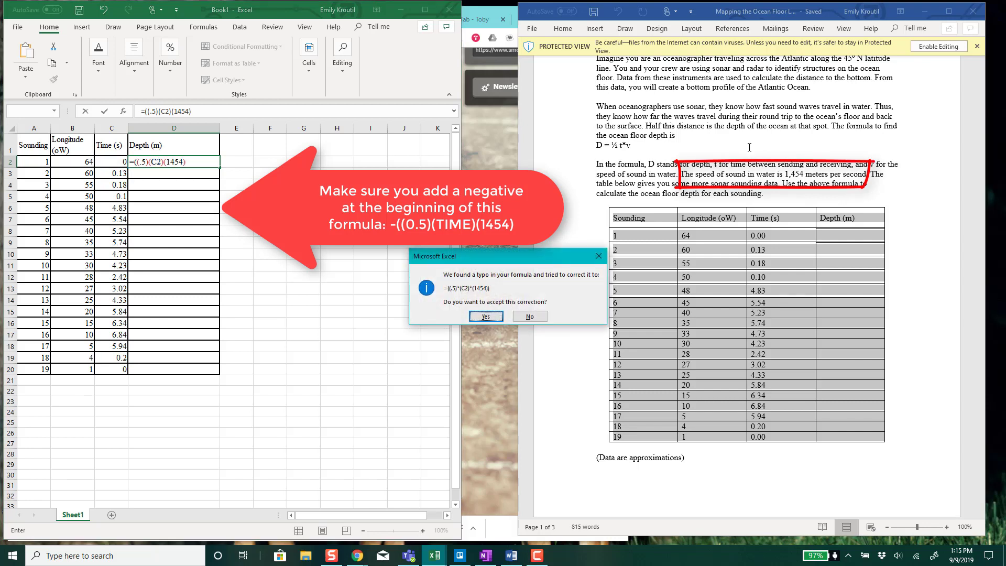
{"action": "left_click", "coordinate": [474, 318]}
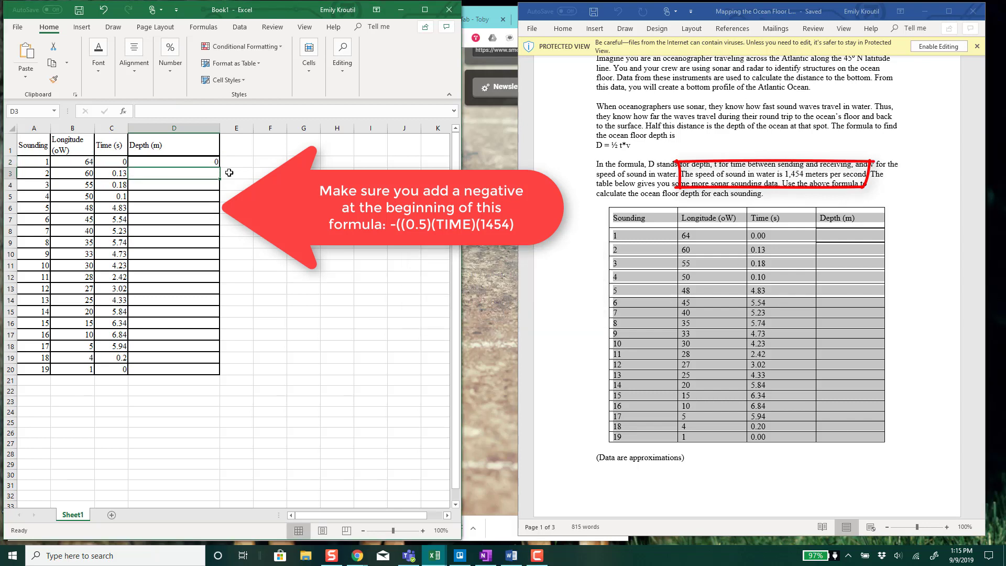
{"action": "left_click_drag", "start_coordinate": [221, 167], "coordinate": [216, 374]}
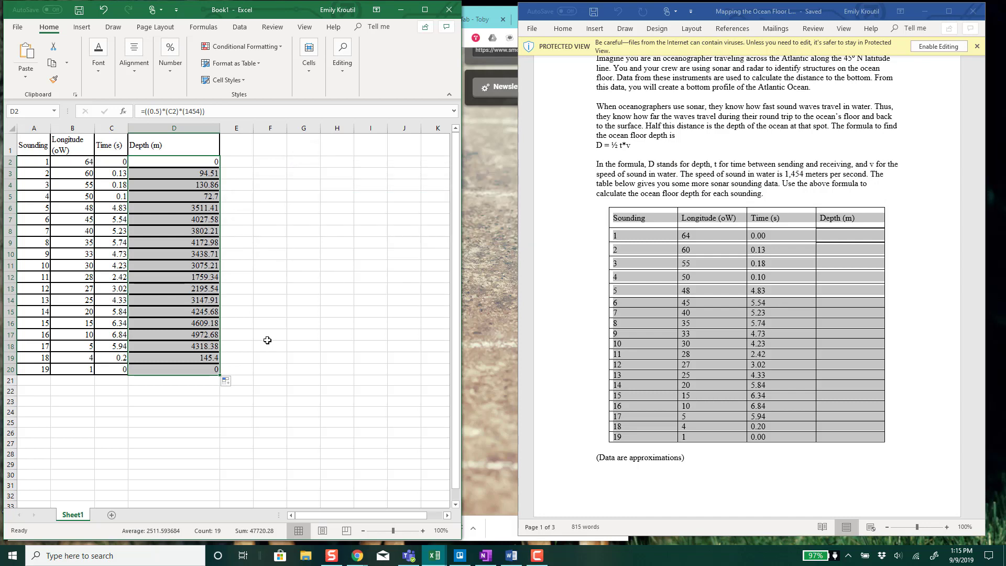
Select the Longitude, Time and Depth data in columns B through D.
{"action": "left_click", "coordinate": [268, 312]}
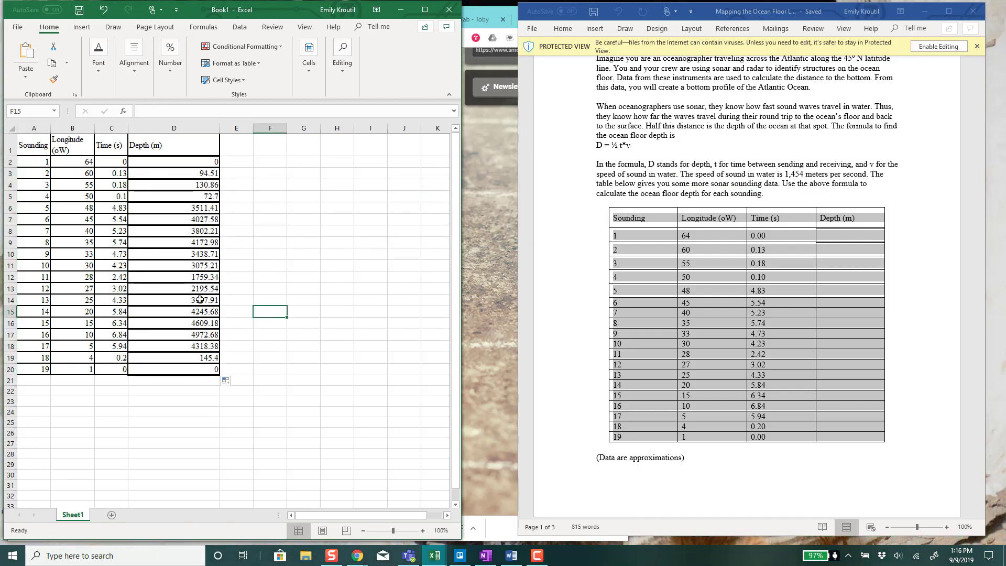
{"action": "scroll", "coordinate": [305, 262], "scroll_direction": "down", "scroll_amount": 1}
{"action": "scroll", "coordinate": [305, 262], "scroll_direction": "down", "scroll_amount": 4}
{"action": "scroll", "coordinate": [305, 262], "scroll_direction": "up", "scroll_amount": 4}
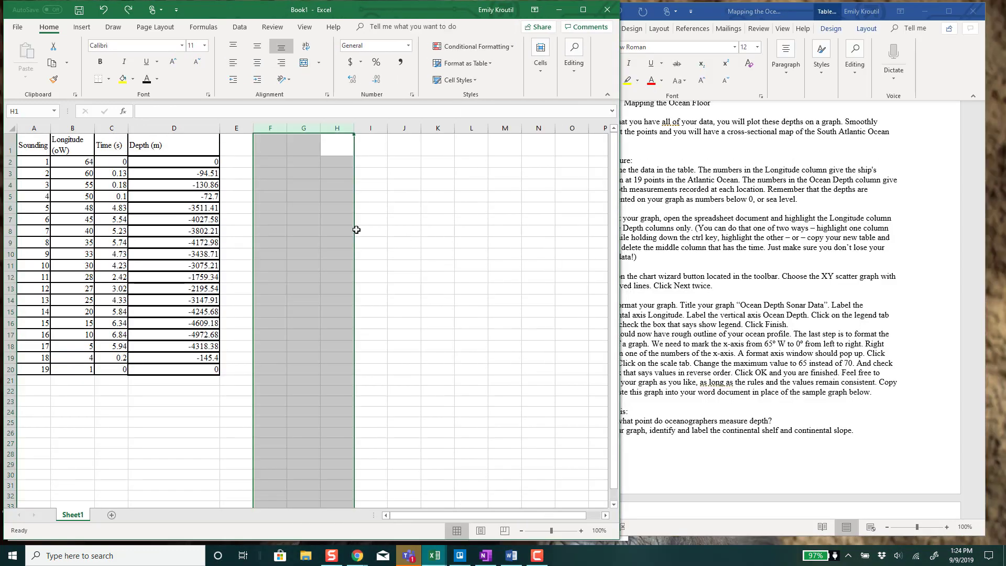
{"action": "left_click", "coordinate": [405, 220]}
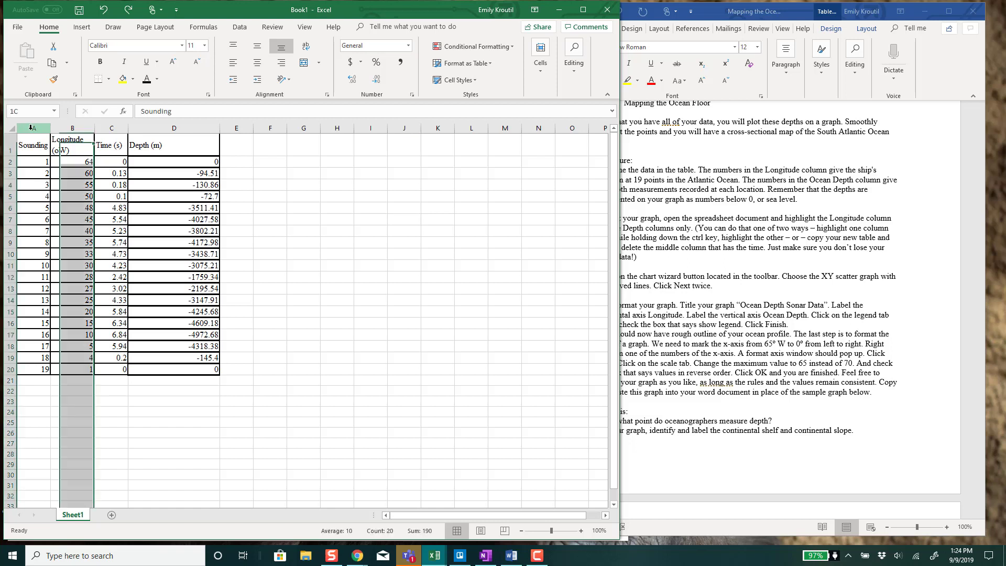
{"action": "left_click", "coordinate": [31, 127]}
{"action": "left_click_drag", "start_coordinate": [66, 128], "coordinate": [157, 128]}
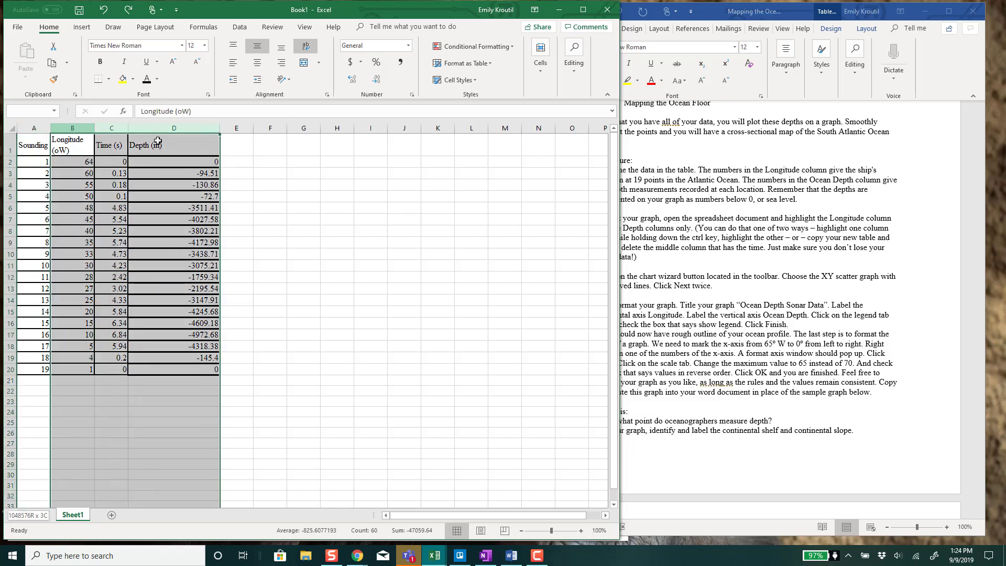
Insert a 2-D line chart of the selected columns and place it beside the data table.
{"action": "left_click", "coordinate": [82, 28]}
{"action": "left_click", "coordinate": [177, 62]}
{"action": "left_click", "coordinate": [179, 97]}
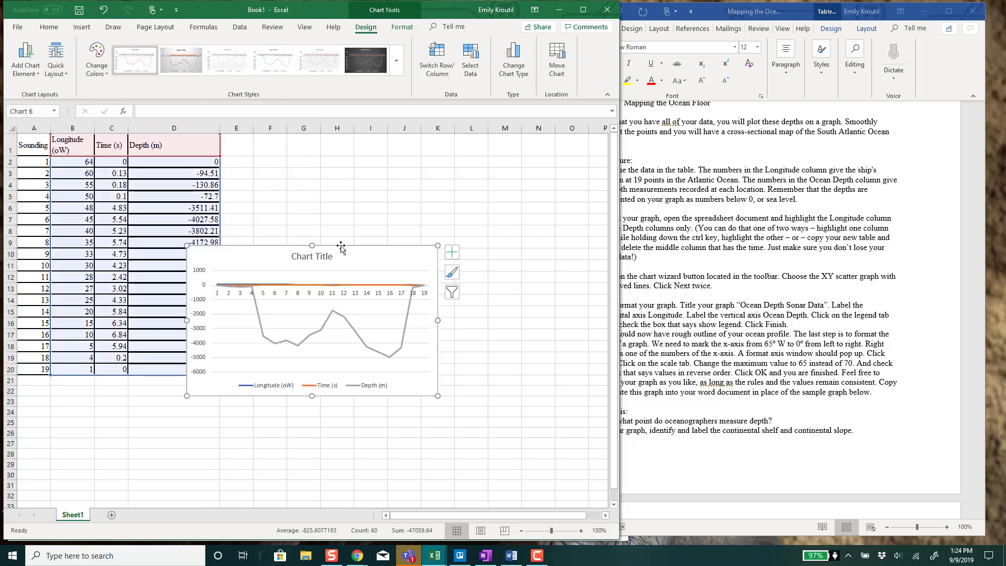
{"action": "left_click_drag", "start_coordinate": [338, 244], "coordinate": [428, 173]}
{"action": "right_click", "coordinate": [412, 222]}
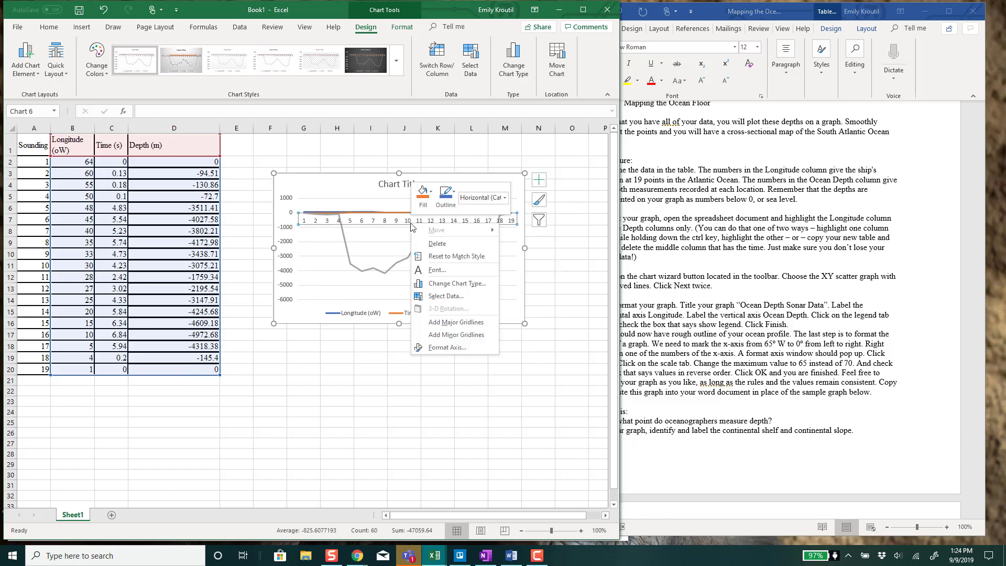
{"action": "left_click", "coordinate": [366, 201]}
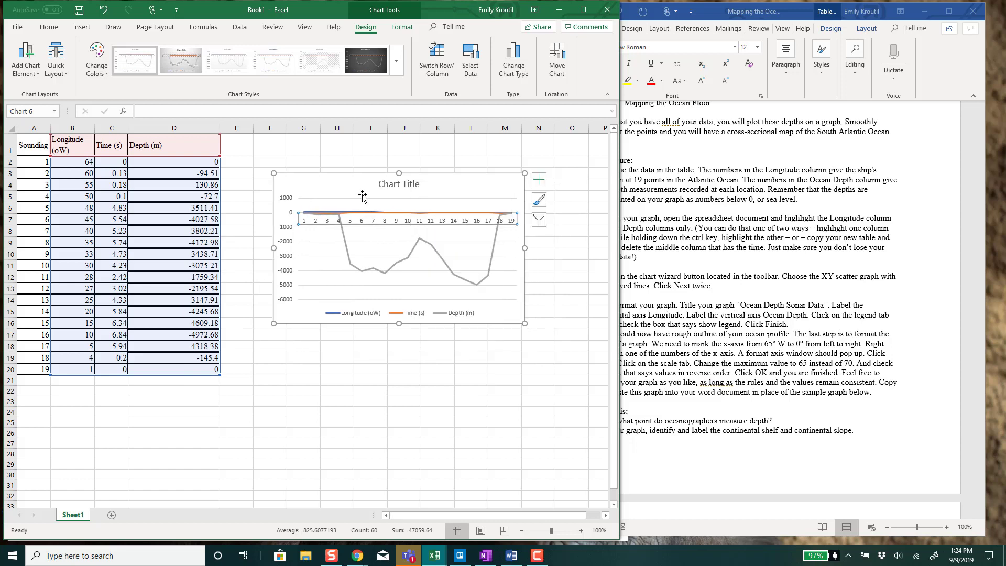
{"action": "right_click", "coordinate": [383, 260]}
Plot only the Depth (m) series, using the B2:B20 longitudes as horizontal axis labels.
{"action": "left_click", "coordinate": [414, 317]}
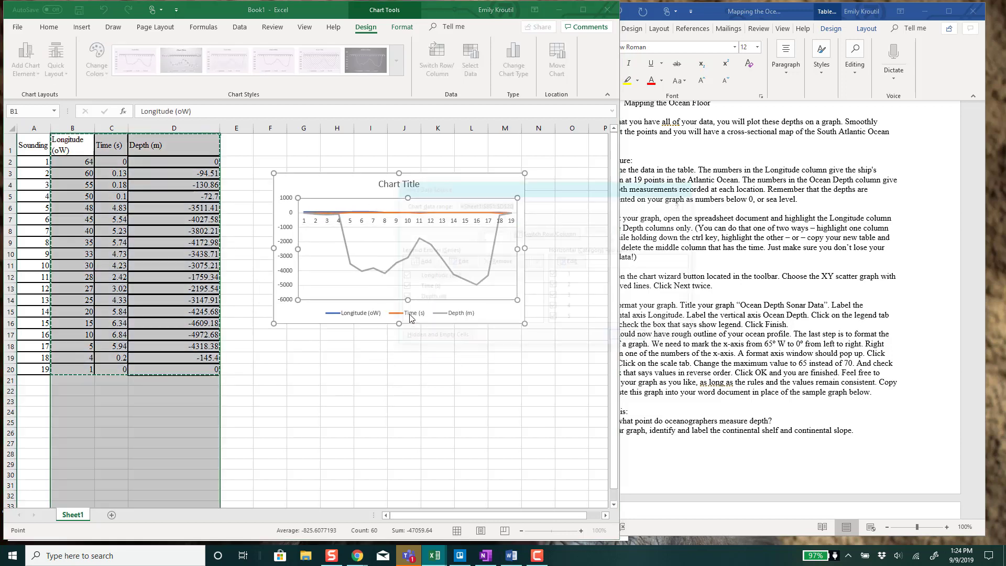
{"action": "left_click", "coordinate": [402, 288]}
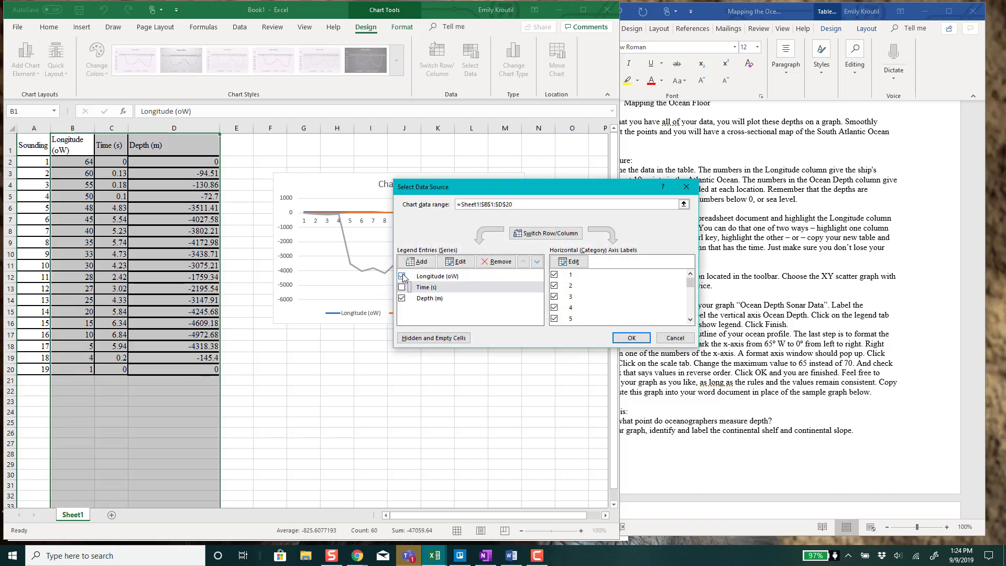
{"action": "left_click", "coordinate": [402, 276]}
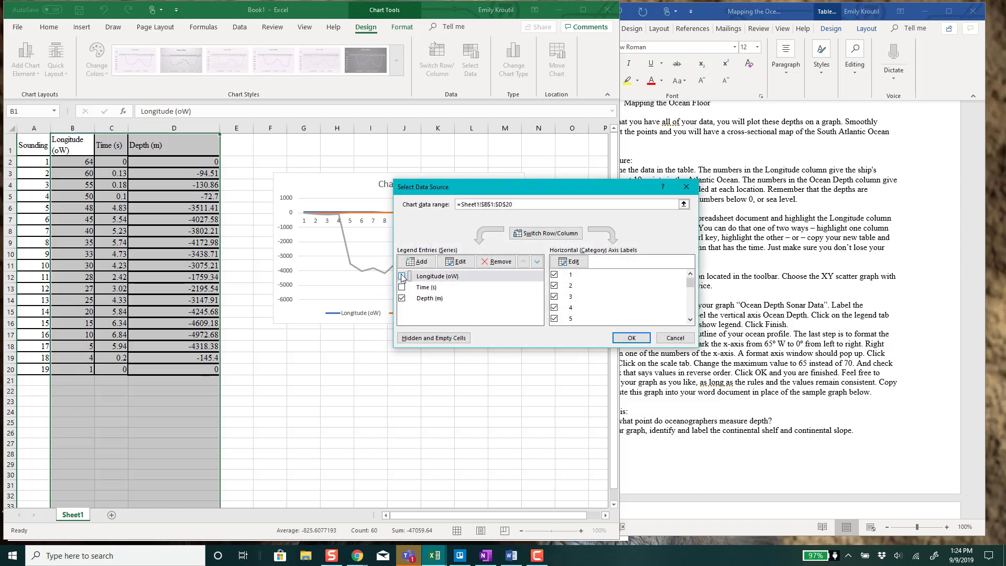
{"action": "left_click", "coordinate": [571, 262]}
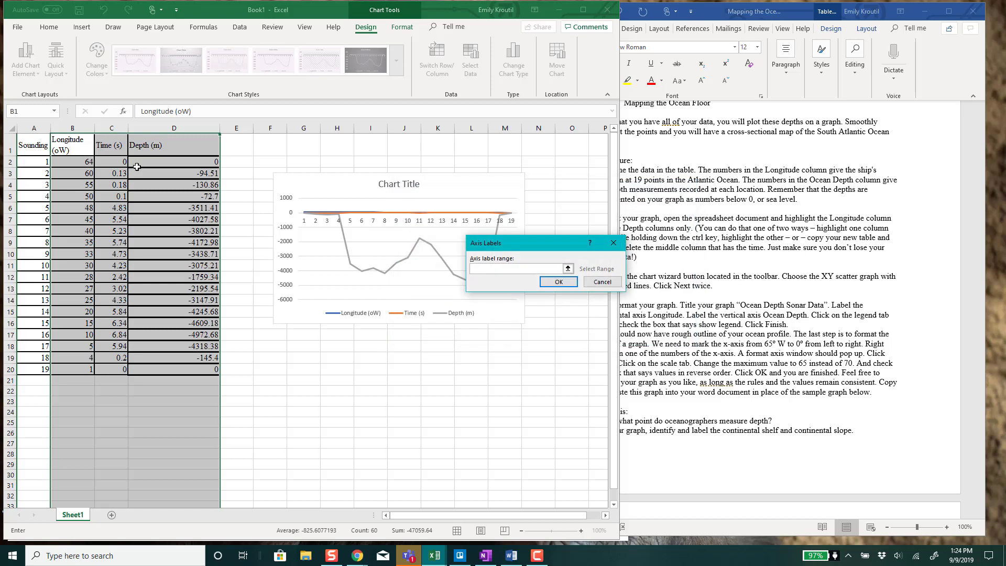
{"action": "left_click_drag", "start_coordinate": [79, 161], "coordinate": [78, 368]}
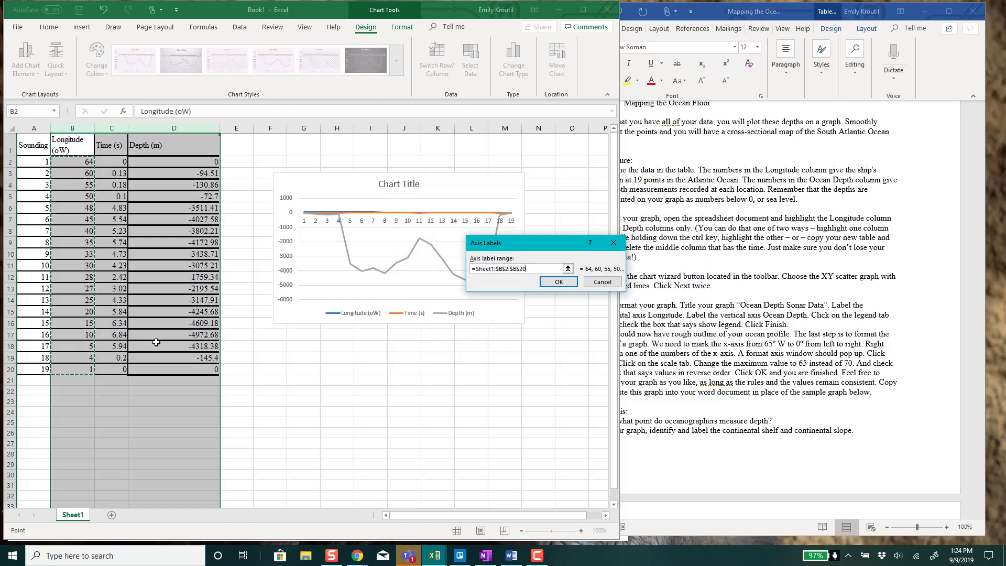
{"action": "left_click", "coordinate": [560, 283]}
{"action": "left_click", "coordinate": [631, 338]}
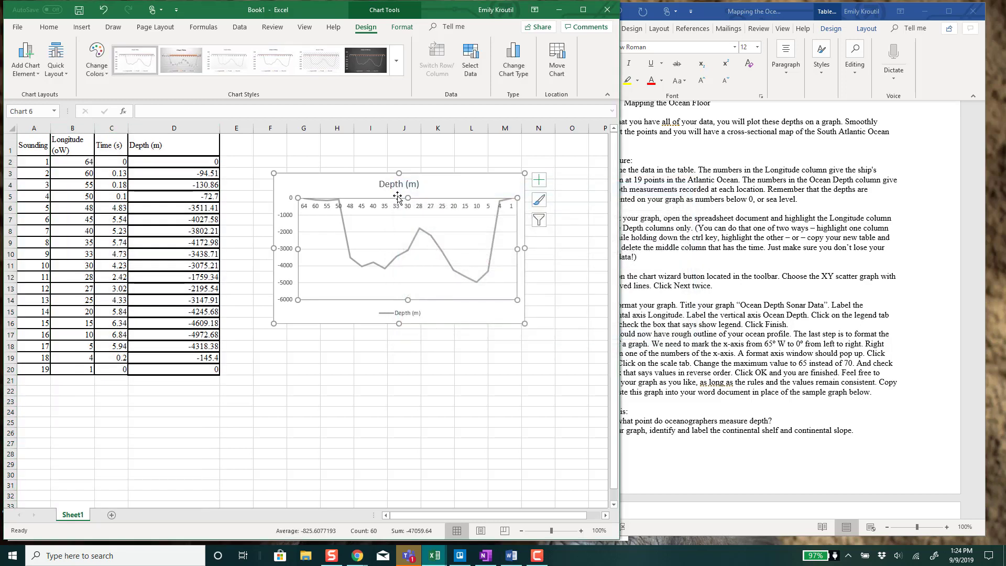
Remove the chart legend and turn on axis titles.
{"action": "left_click", "coordinate": [412, 314]}
{"action": "left_click", "coordinate": [436, 290]}
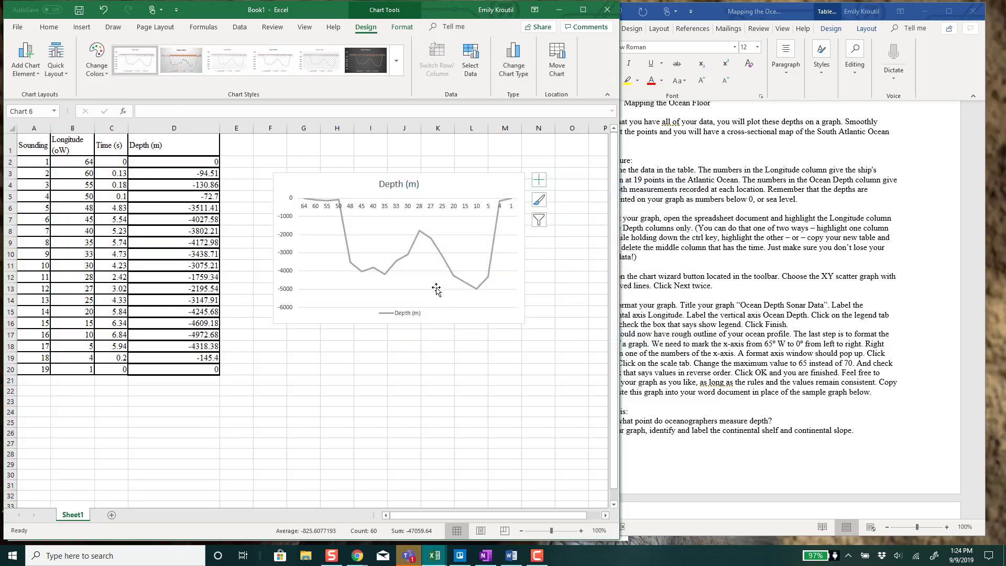
{"action": "left_click", "coordinate": [539, 179]}
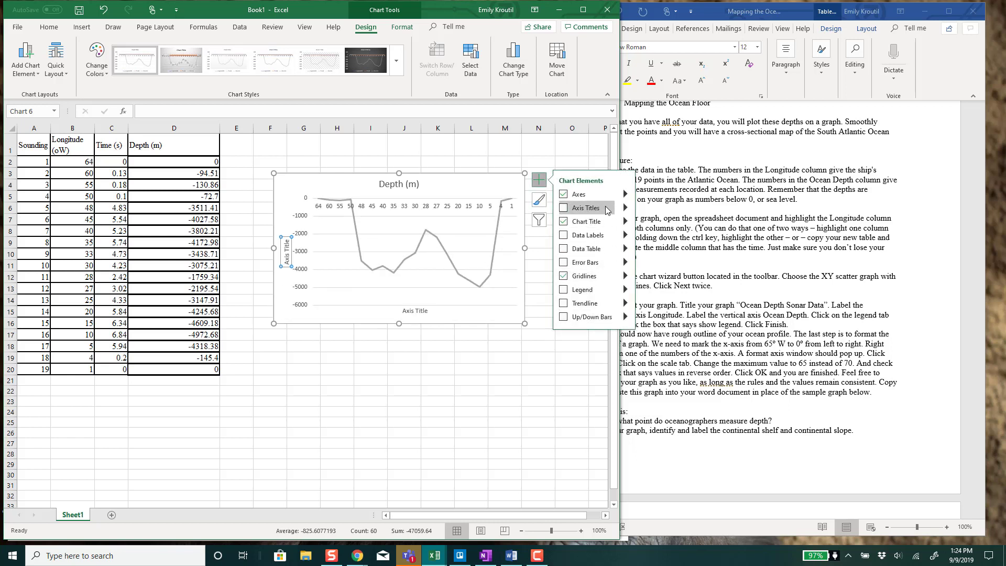
{"action": "left_click", "coordinate": [607, 210]}
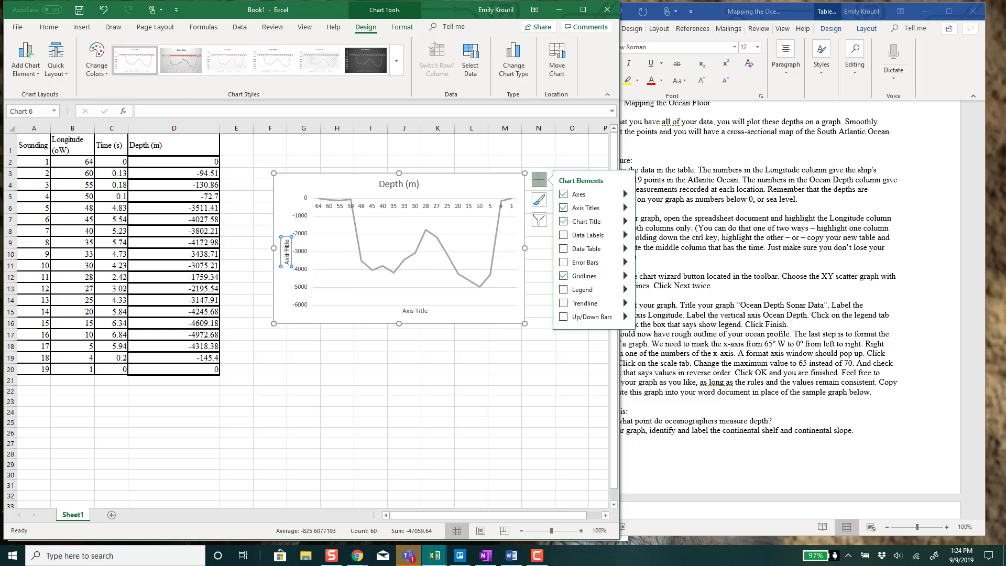
Title the vertical axis 'Depth (meters)' and the horizontal axis 'Longitude (oW)'.
{"action": "left_click", "coordinate": [287, 250]}
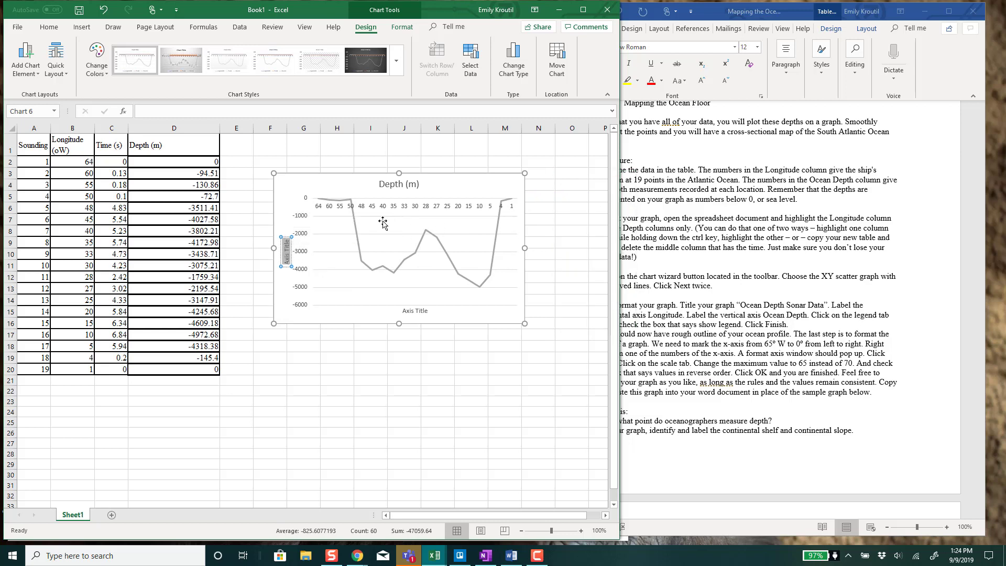
{"action": "type", "text": "Dept"}
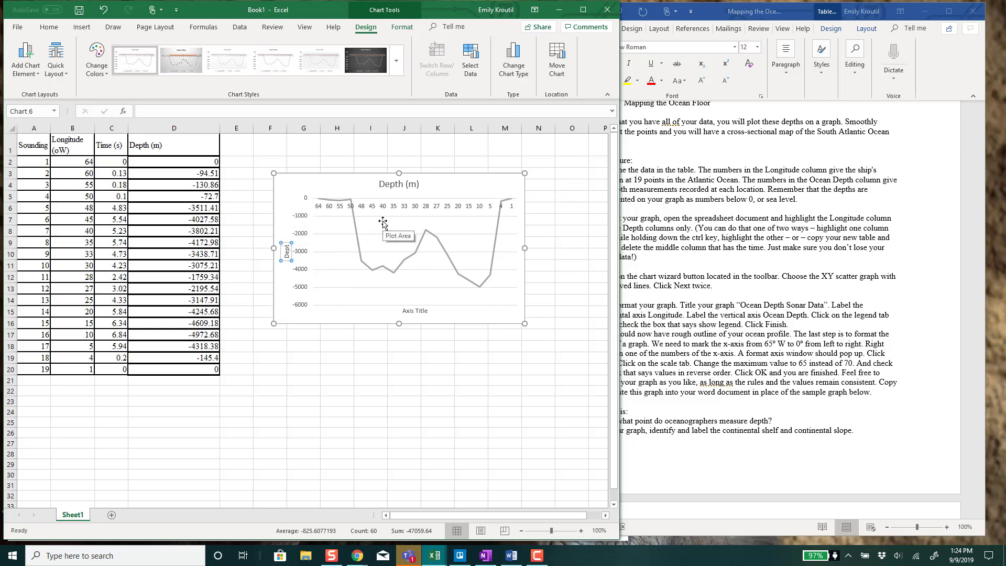
{"action": "type", "text": "h (meters)"}
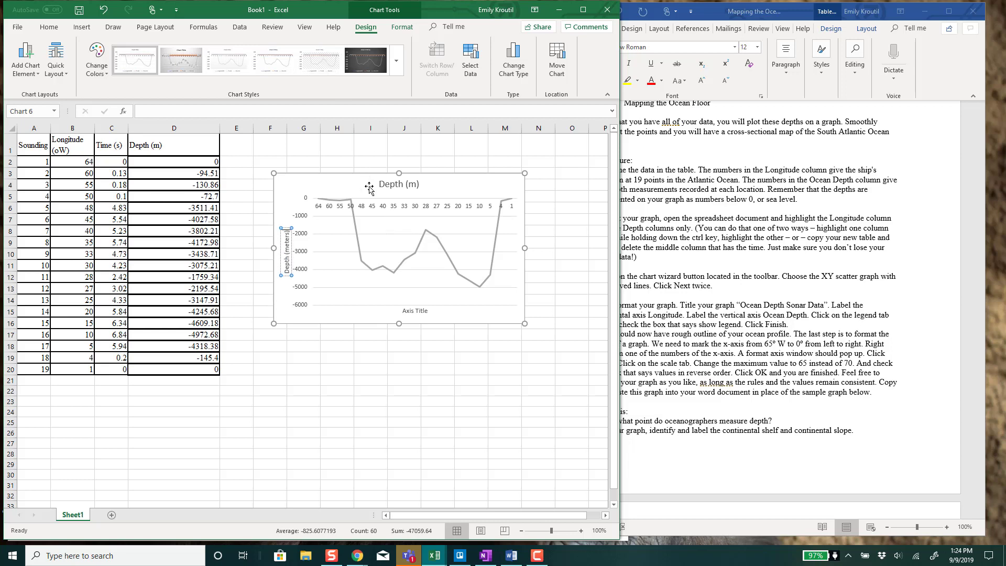
{"action": "triple_click", "coordinate": [413, 309]}
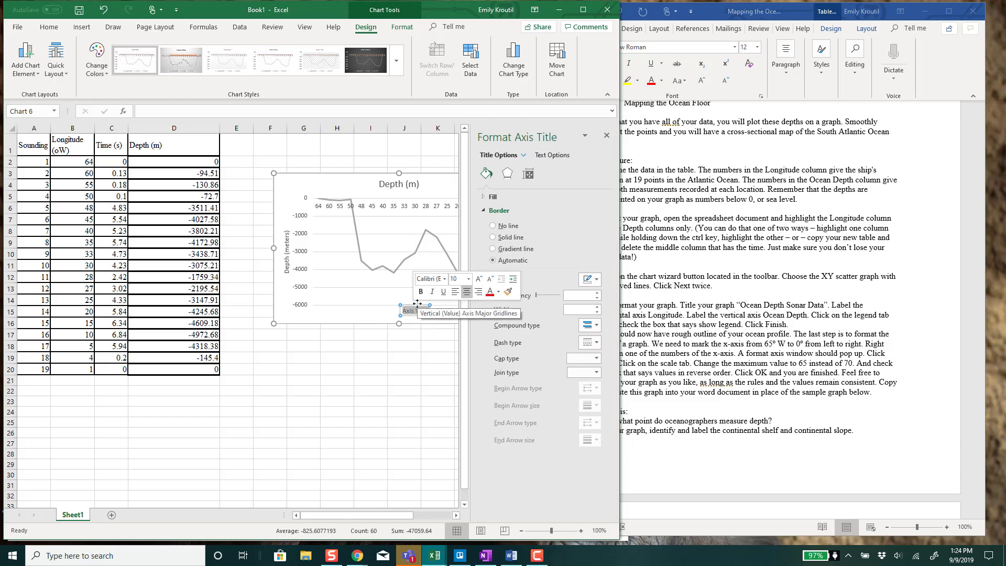
{"action": "type", "text": "Long"}
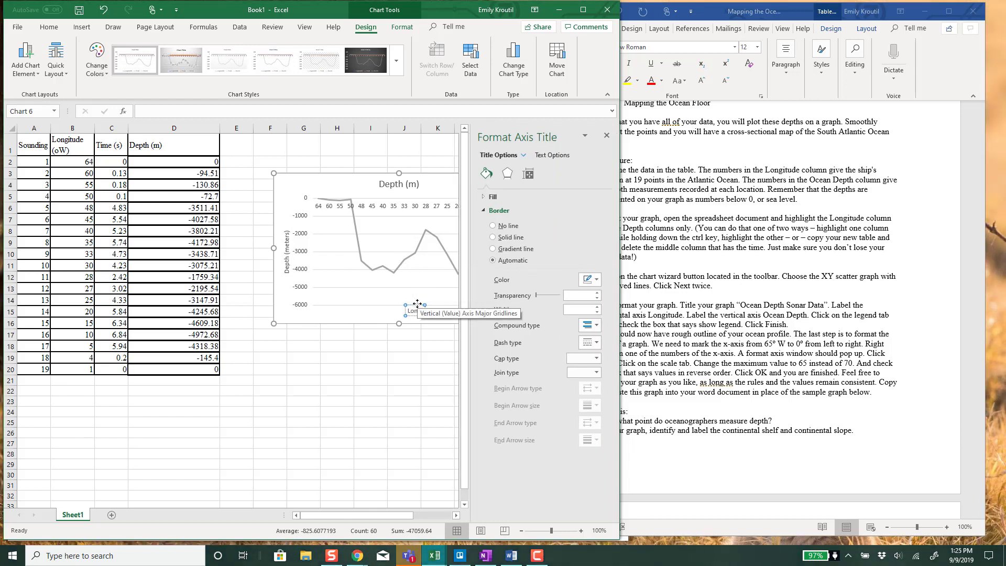
{"action": "type", "text": "itude (oW"}
{"action": "left_click", "coordinate": [606, 135]}
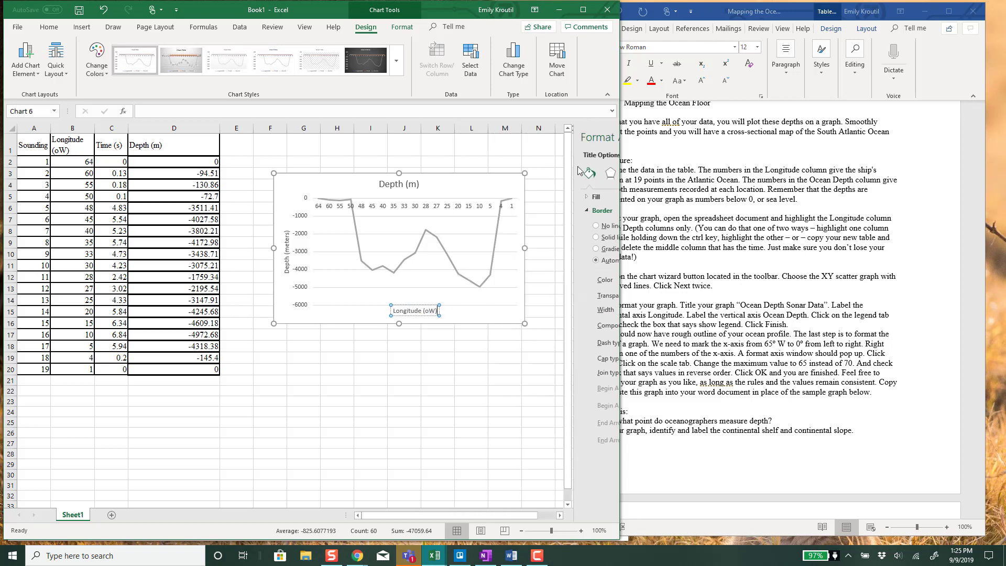
Delete the Depth (m) chart title and copy 'Ocean Depth Sonar Data' from the Word lab document.
{"action": "left_click", "coordinate": [393, 185]}
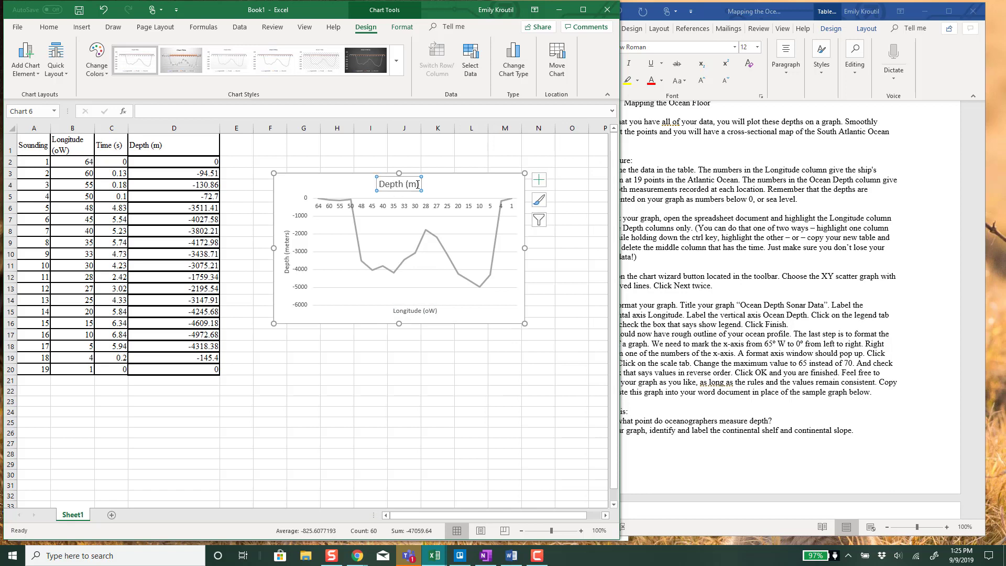
{"action": "key", "text": "Delete"}
{"action": "left_click", "coordinate": [701, 219]}
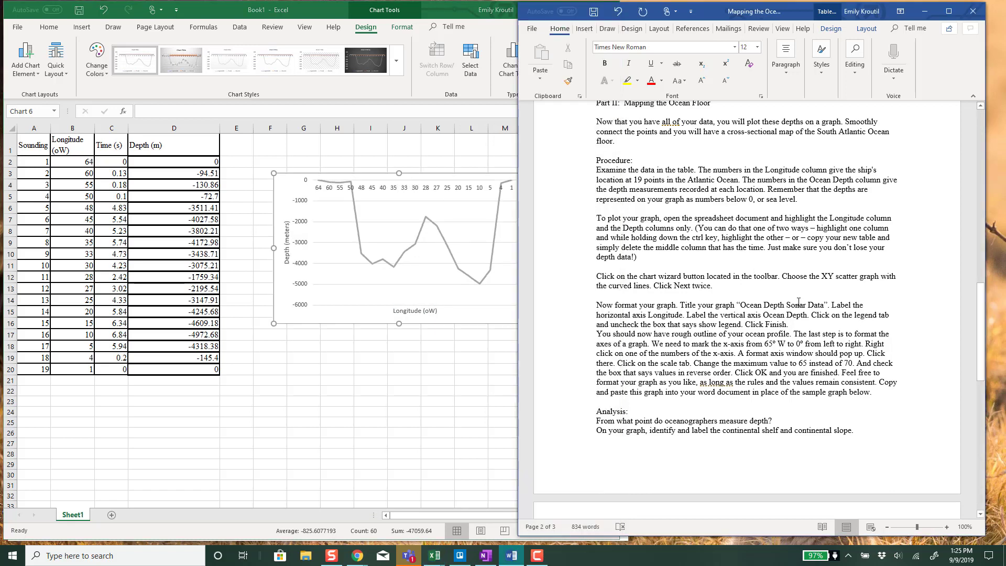
{"action": "left_click_drag", "start_coordinate": [741, 304], "coordinate": [824, 305]}
{"action": "key", "text": "ctrl+c"}
Re-add a chart title and paste 'Ocean Depth Sonar Data' into it.
{"action": "left_click", "coordinate": [407, 186]}
{"action": "left_click", "coordinate": [539, 181]}
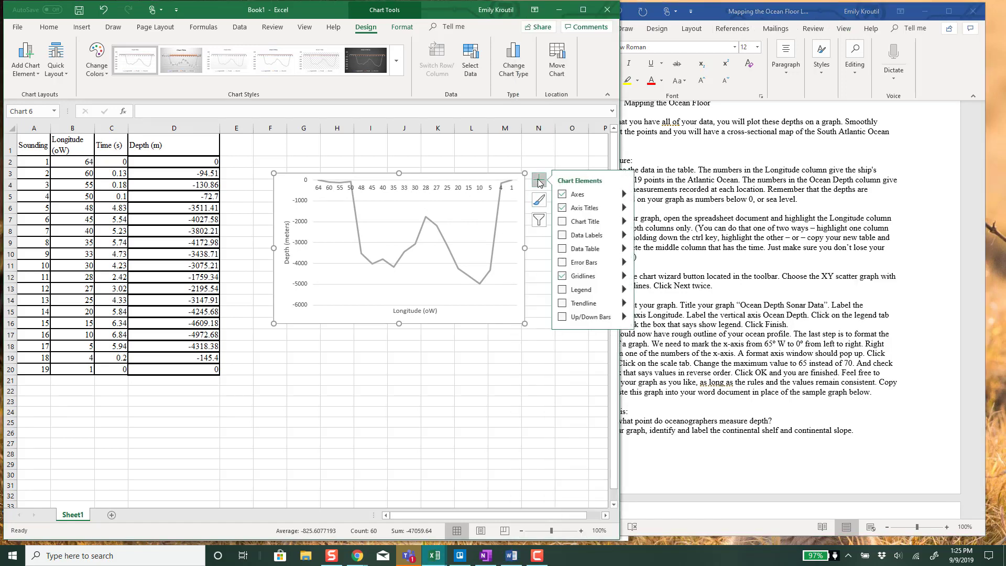
{"action": "left_click", "coordinate": [589, 223]}
{"action": "left_click", "coordinate": [398, 185]}
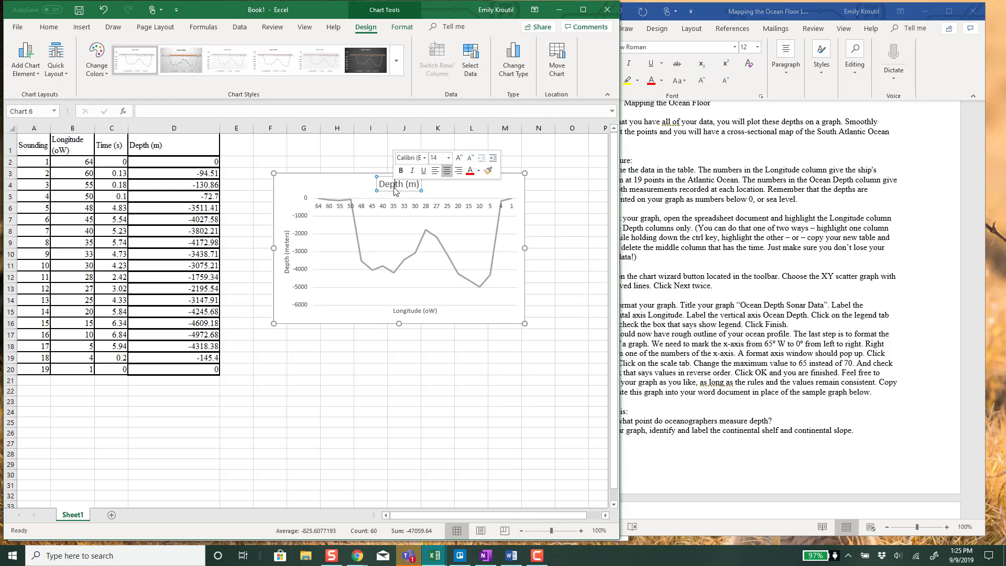
{"action": "triple_click", "coordinate": [394, 186]}
{"action": "key", "text": "ctrl+v"}
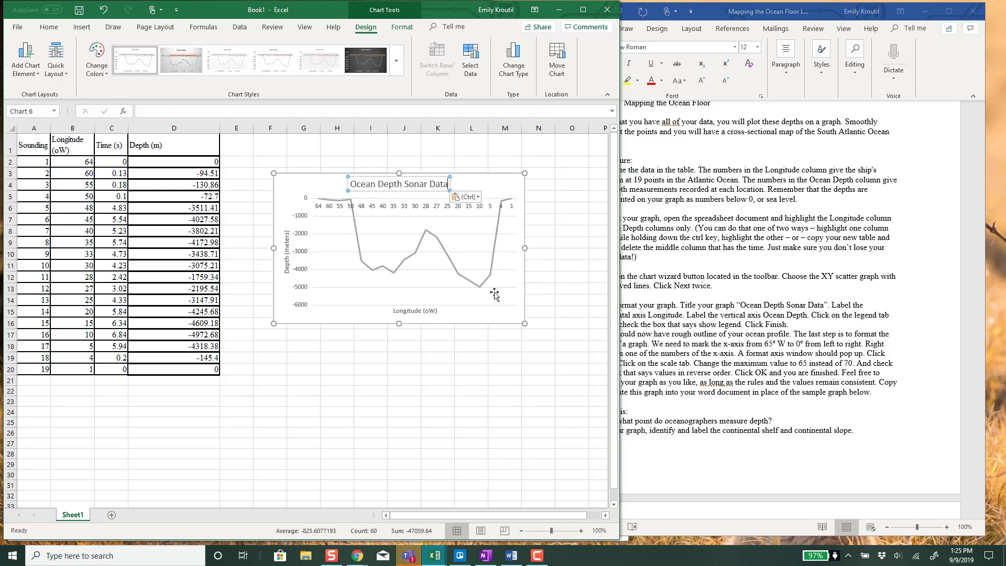
{"action": "left_click", "coordinate": [499, 300]}
{"action": "mouse_move", "coordinate": [483, 286]}
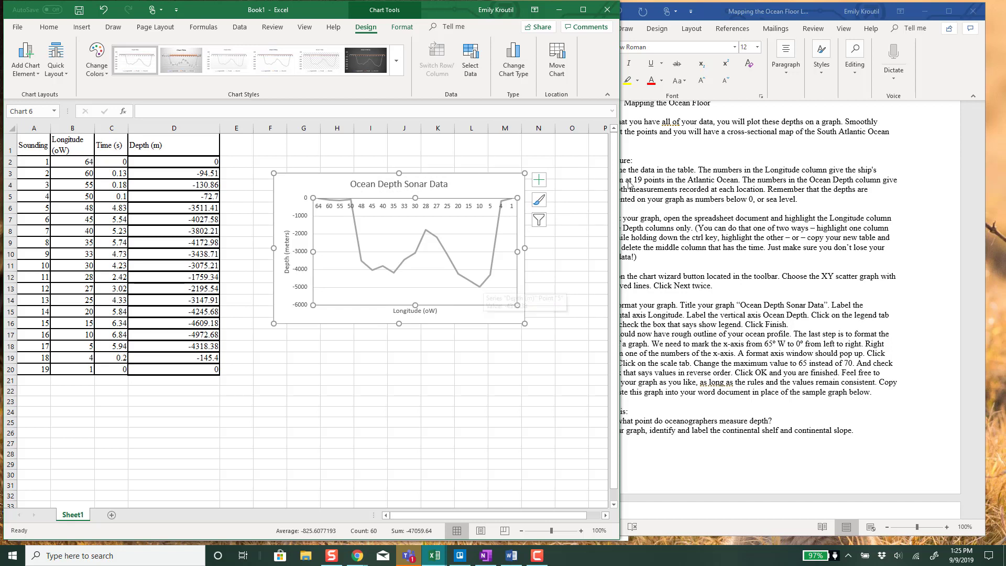
{"action": "left_click", "coordinate": [791, 217]}
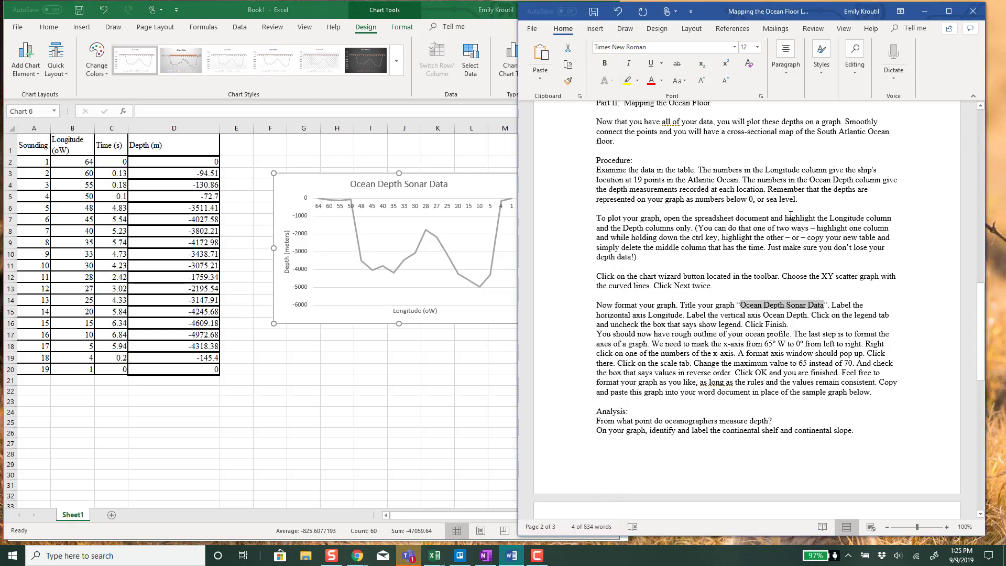
Deselect the copied title text in Word and bring the Excel chart back in front.
{"action": "left_click", "coordinate": [760, 334]}
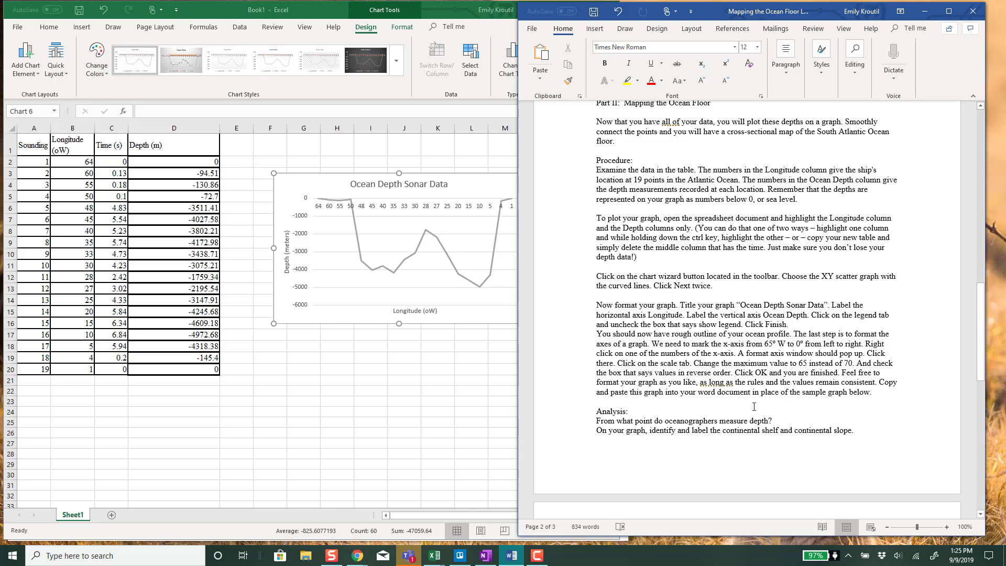
{"action": "left_click", "coordinate": [419, 314]}
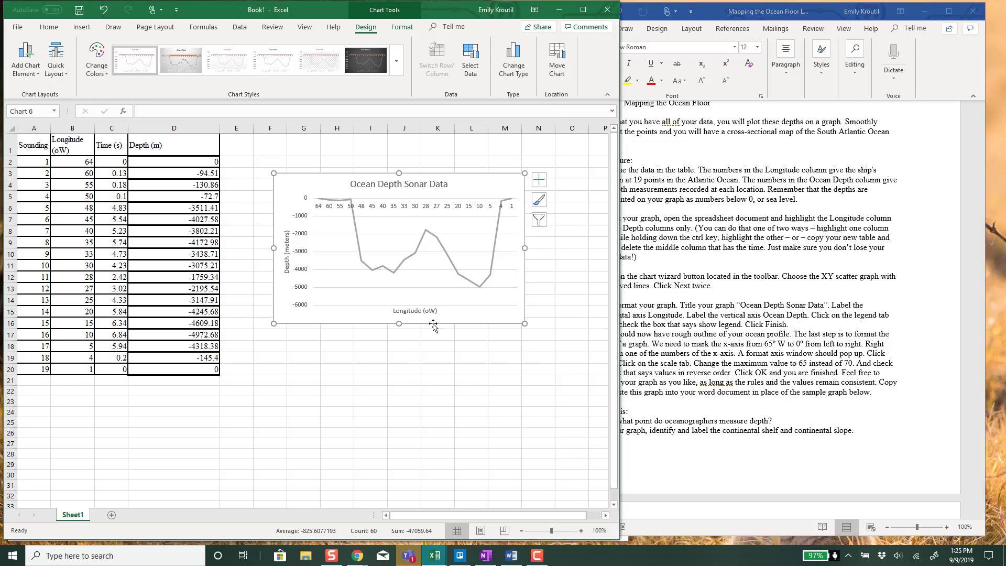
Delete the 'Depth (m)' chart title and circle the Ocean Depth Sonar Data instruction in red in Word.
{"action": "left_click", "coordinate": [807, 331]}
{"action": "scroll", "coordinate": [807, 330], "scroll_direction": "down", "scroll_amount": 6}
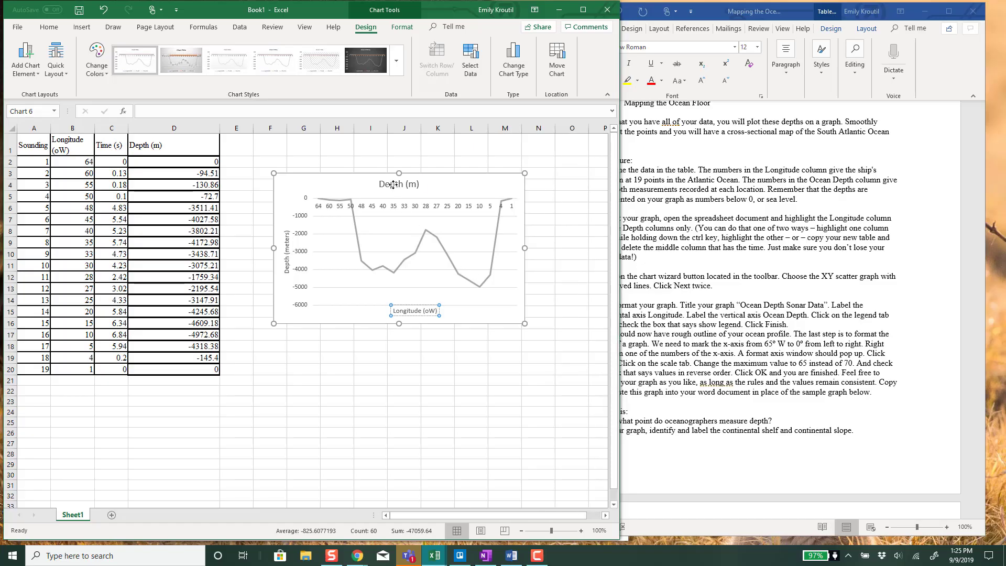
{"action": "left_click", "coordinate": [393, 185]}
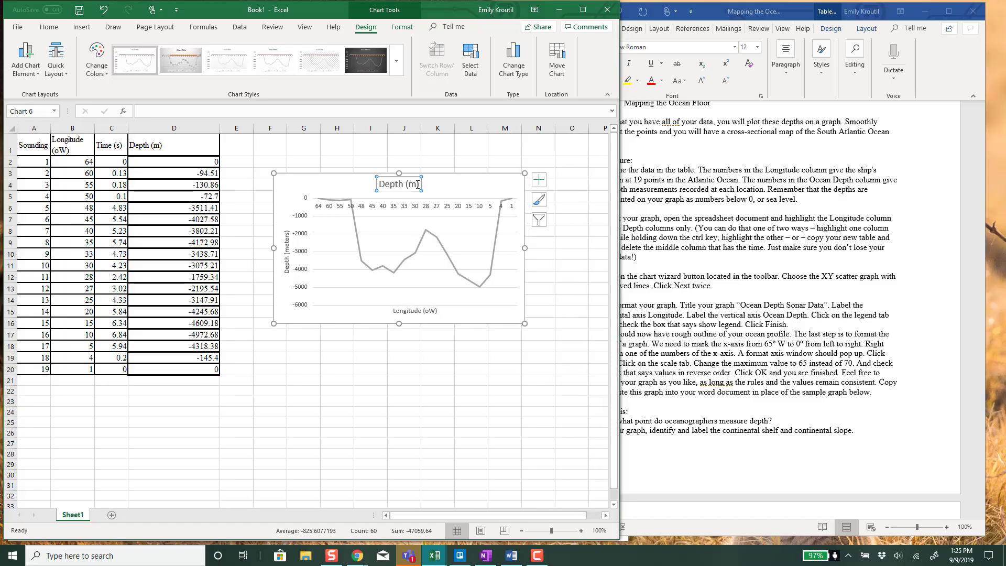
{"action": "key", "text": "Delete"}
{"action": "left_click", "coordinate": [711, 231]}
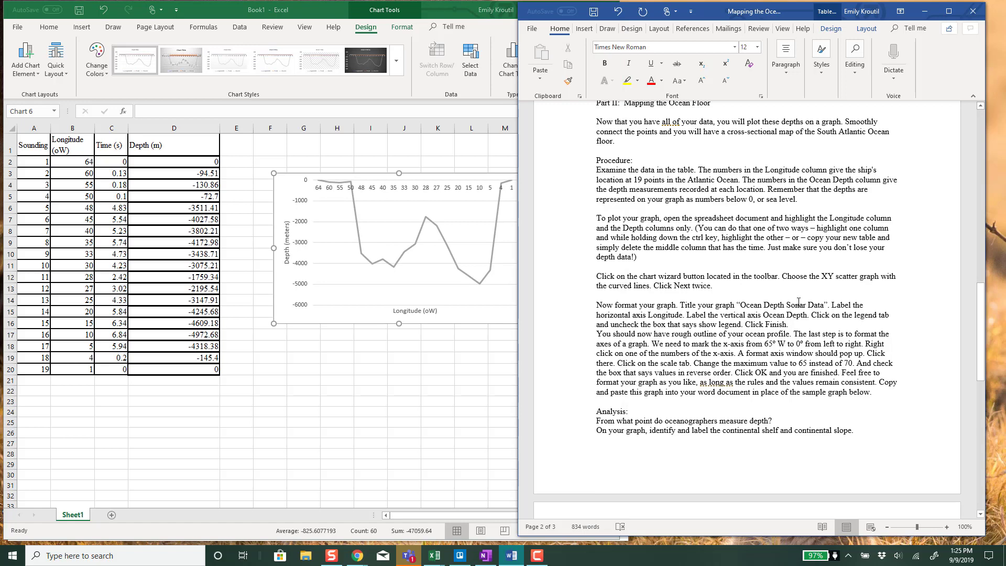
{"action": "mouse_move", "coordinate": [741, 327]}
{"action": "left_mouse_down"}
{"action": "mouse_move", "coordinate": [836, 302]}
{"action": "mouse_move", "coordinate": [741, 304]}
{"action": "mouse_move", "coordinate": [799, 301]}
{"action": "left_mouse_up"}
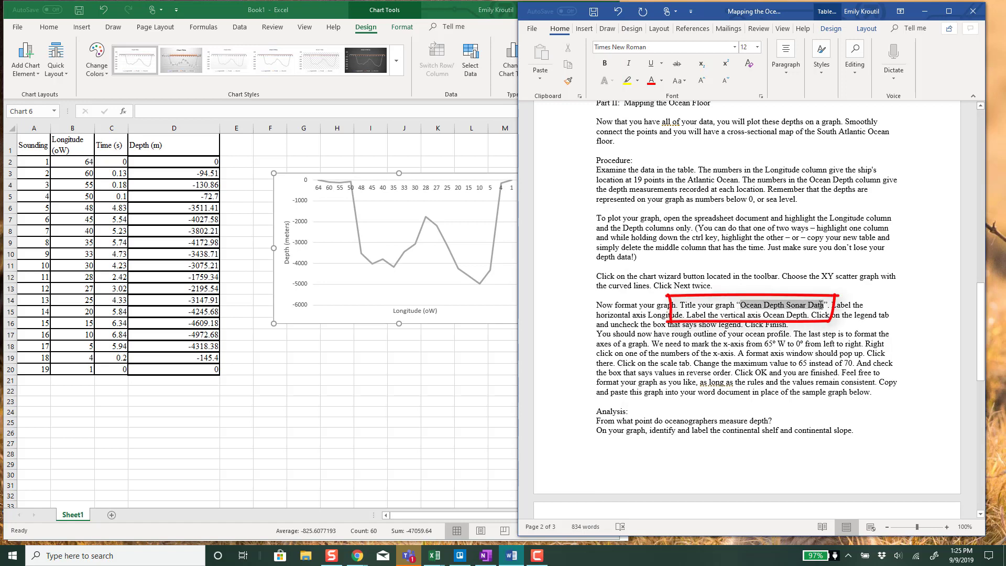
Add a Chart Title to the depth chart, paste 'Ocean Depth Sonar Data' into it, and return to Word.
{"action": "left_click", "coordinate": [406, 184]}
{"action": "left_click", "coordinate": [539, 180]}
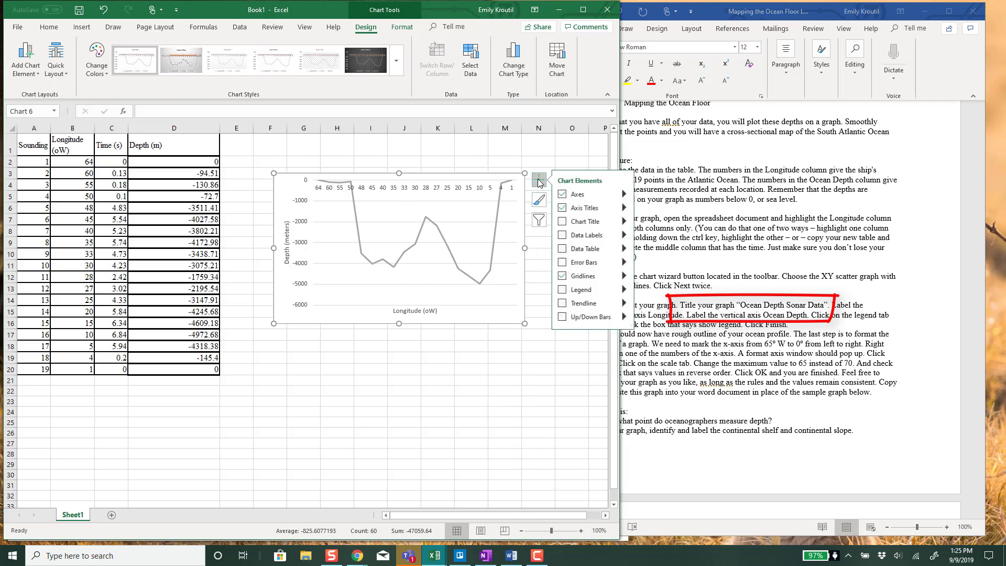
{"action": "left_click", "coordinate": [589, 222]}
{"action": "left_click", "coordinate": [395, 185]}
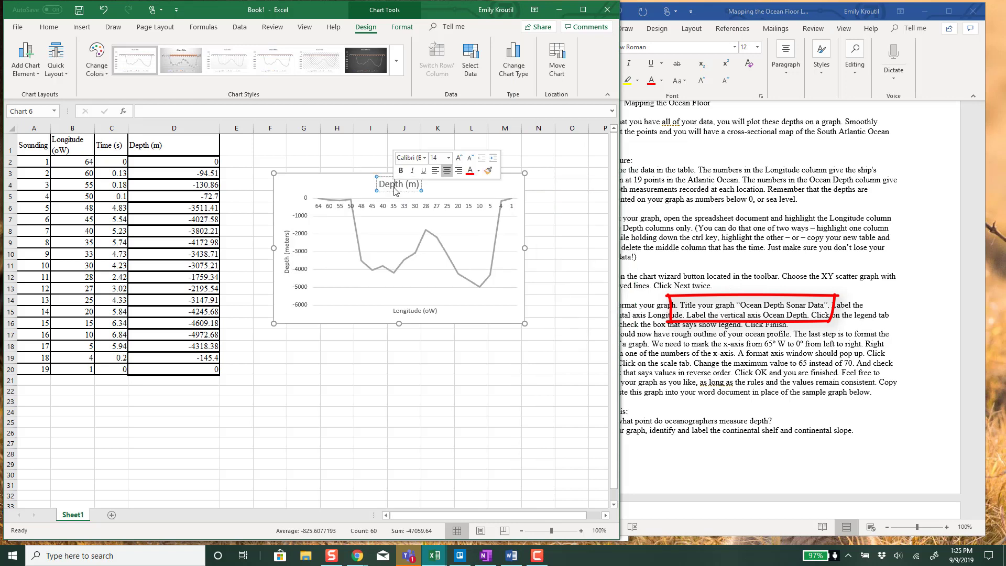
{"action": "key", "text": "ctrl+v"}
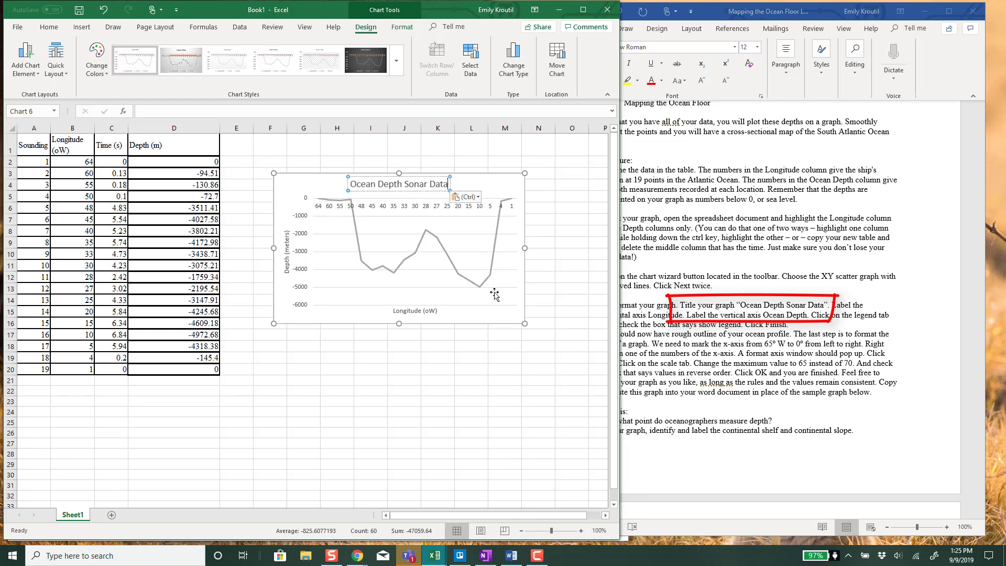
{"action": "left_click", "coordinate": [498, 299]}
{"action": "mouse_move", "coordinate": [484, 287]}
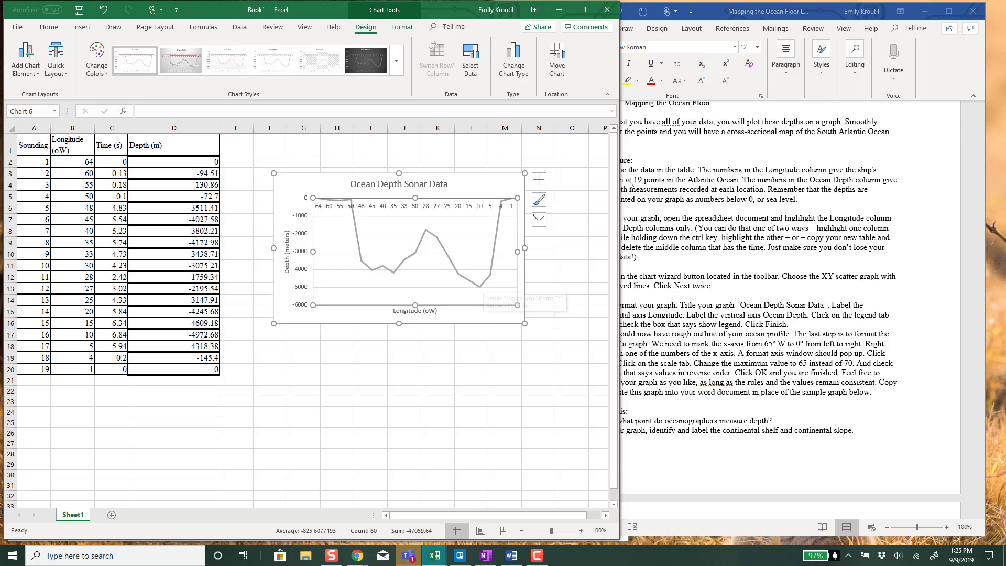
{"action": "key", "text": "alt+Tab"}
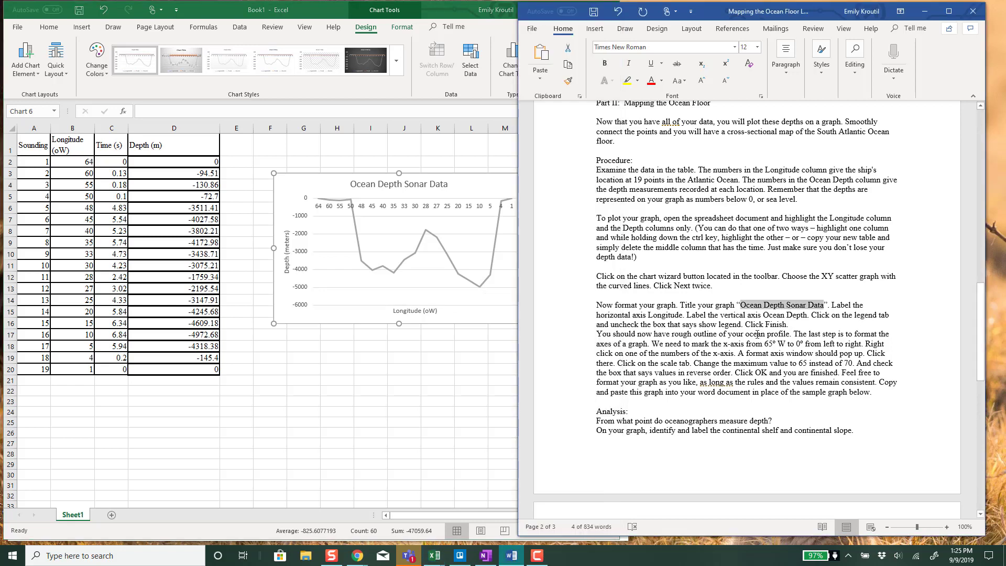
Deselect the quoted title in the Word instructions and bring the Excel sonar chart forward.
{"action": "left_click", "coordinate": [760, 334]}
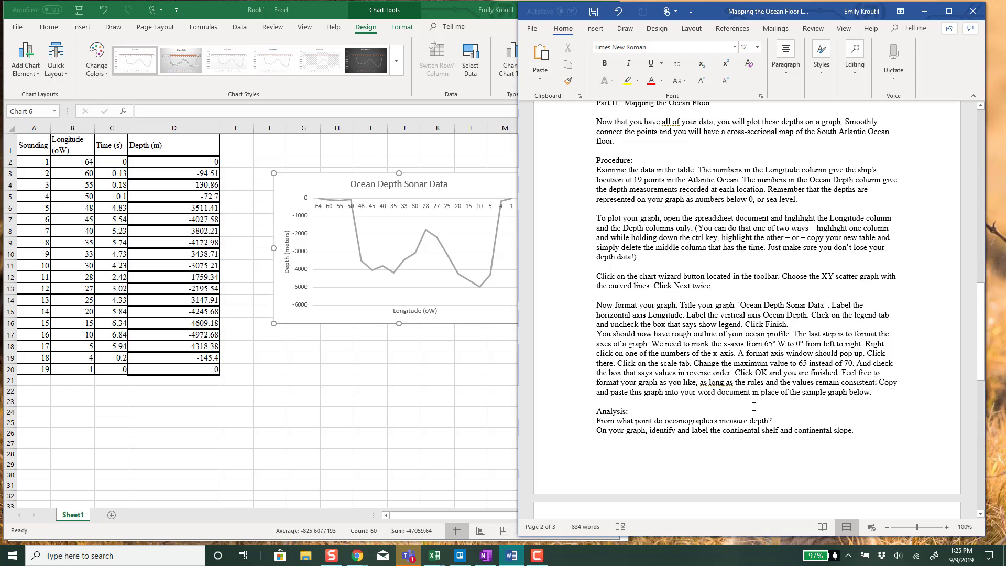
{"action": "left_click", "coordinate": [419, 317]}
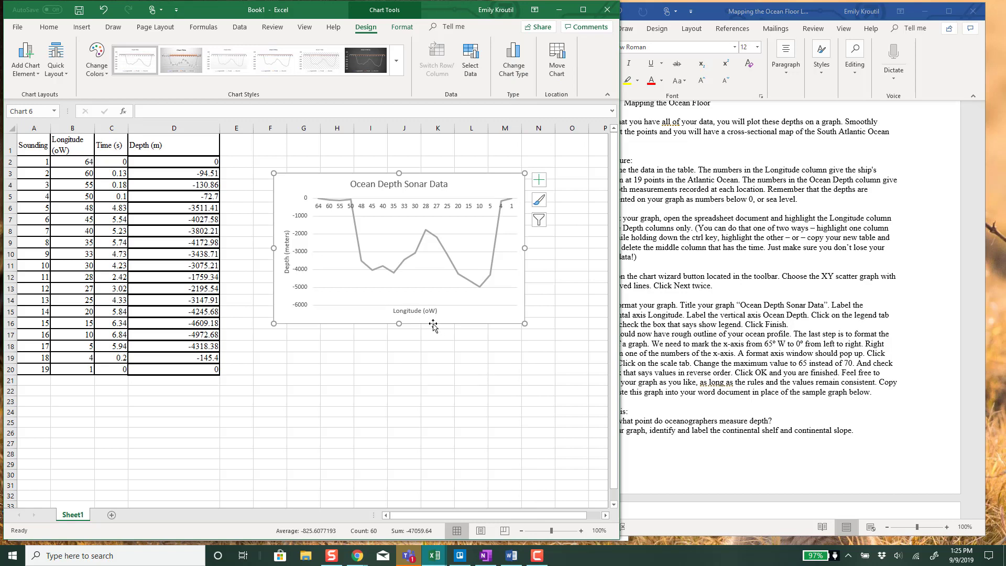
Paste the Ocean Depth Sonar Data chart on a new line just above the Analysis heading.
{"action": "left_click", "coordinate": [806, 331]}
{"action": "scroll", "coordinate": [806, 328], "scroll_direction": "down", "scroll_amount": 7}
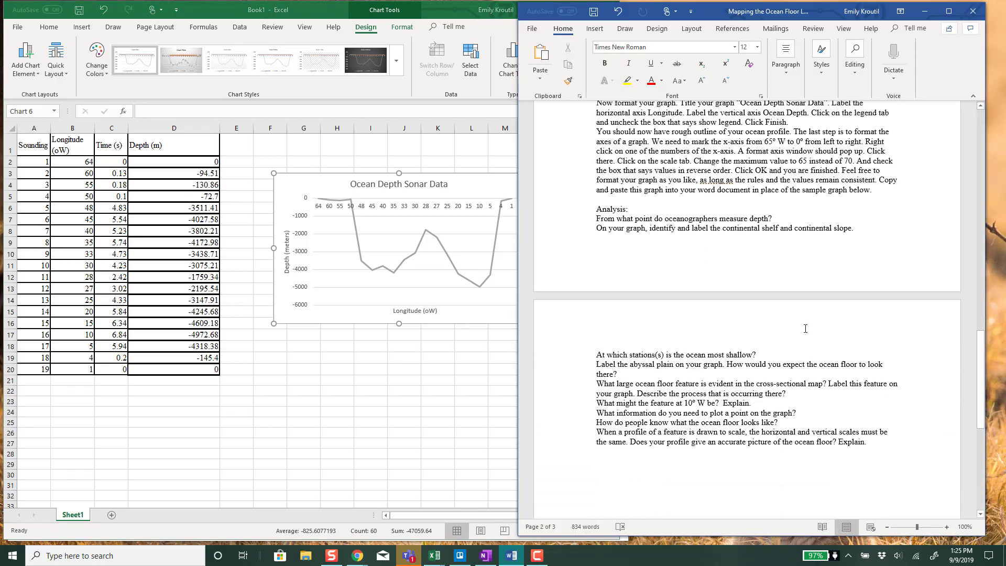
{"action": "scroll", "coordinate": [634, 181], "scroll_direction": "up", "scroll_amount": 1}
{"action": "left_click", "coordinate": [636, 200]}
{"action": "key", "text": "Return"}
{"action": "key", "text": "Return"}
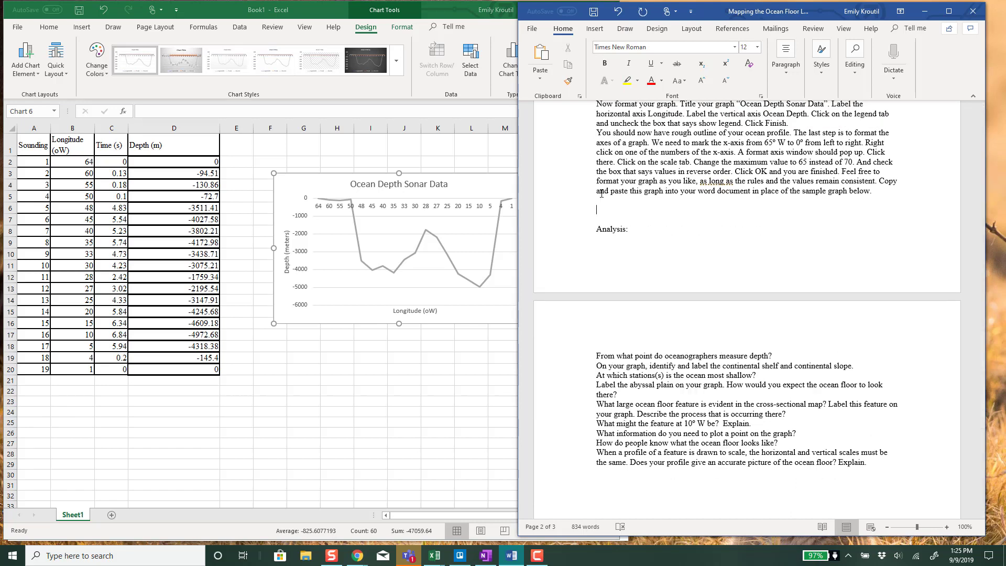
{"action": "key", "text": "ctrl+v"}
Highlight the continental shelf and slope question in yellow.
{"action": "scroll", "coordinate": [837, 349], "scroll_direction": "down", "scroll_amount": 4}
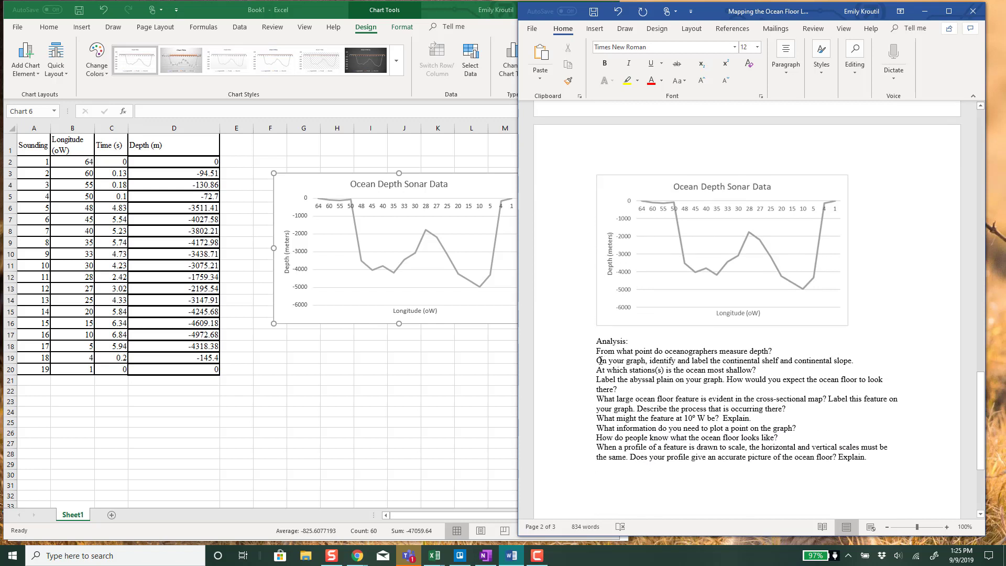
{"action": "left_click_drag", "start_coordinate": [599, 360], "coordinate": [862, 361]}
{"action": "left_click", "coordinate": [628, 80]}
Highlight 'Label this feature on your graph' and 'Label the abyssal plain on your graph' in yellow.
{"action": "left_click", "coordinate": [618, 409]}
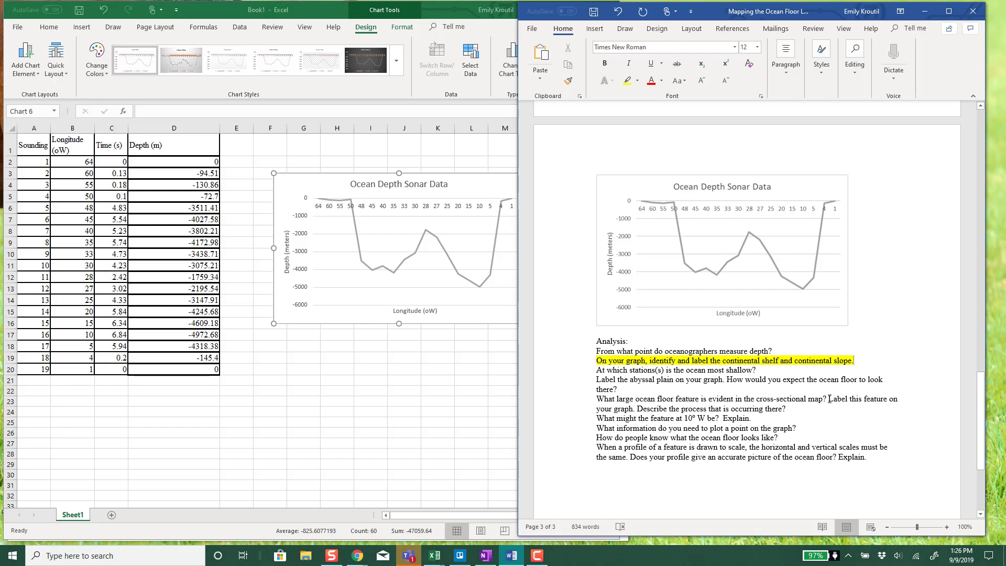
{"action": "left_click_drag", "start_coordinate": [829, 399], "coordinate": [634, 409]}
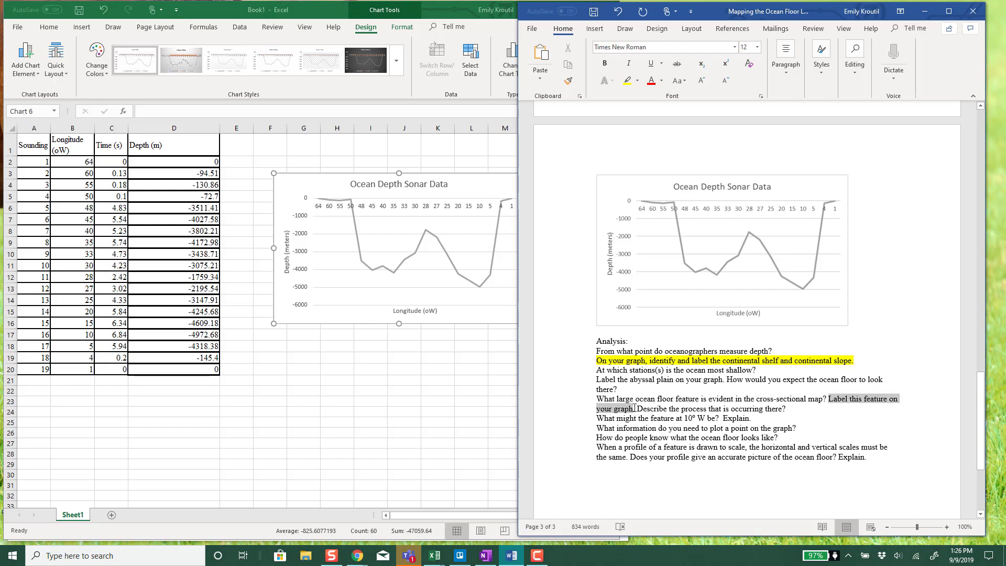
{"action": "left_click", "coordinate": [627, 80]}
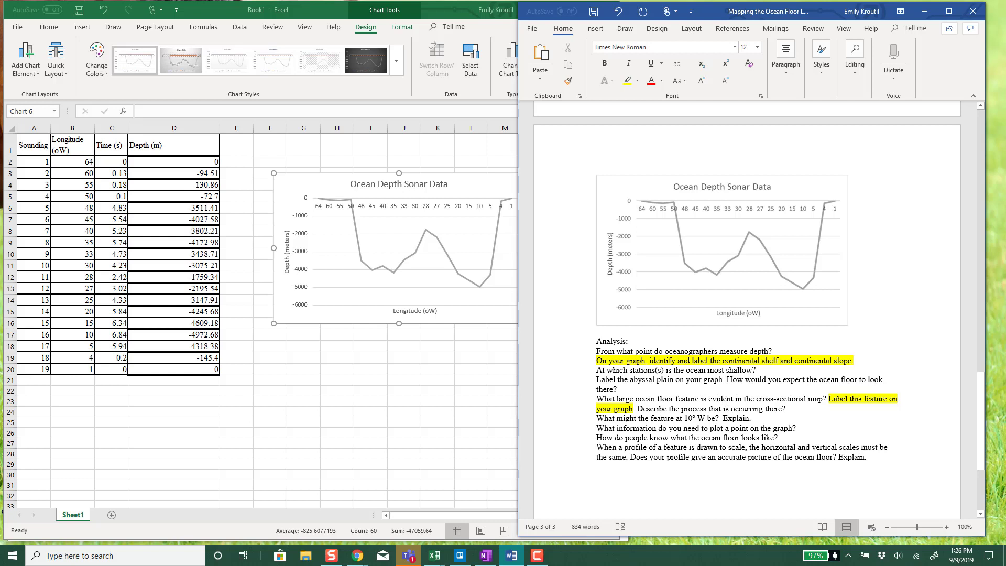
{"action": "left_click_drag", "start_coordinate": [724, 380], "coordinate": [598, 378]}
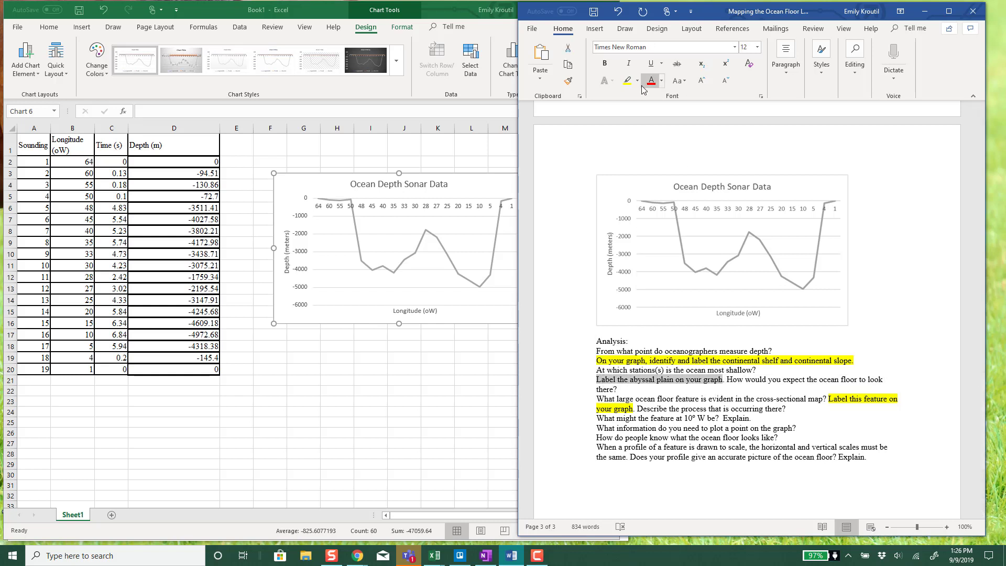
{"action": "left_click", "coordinate": [627, 80]}
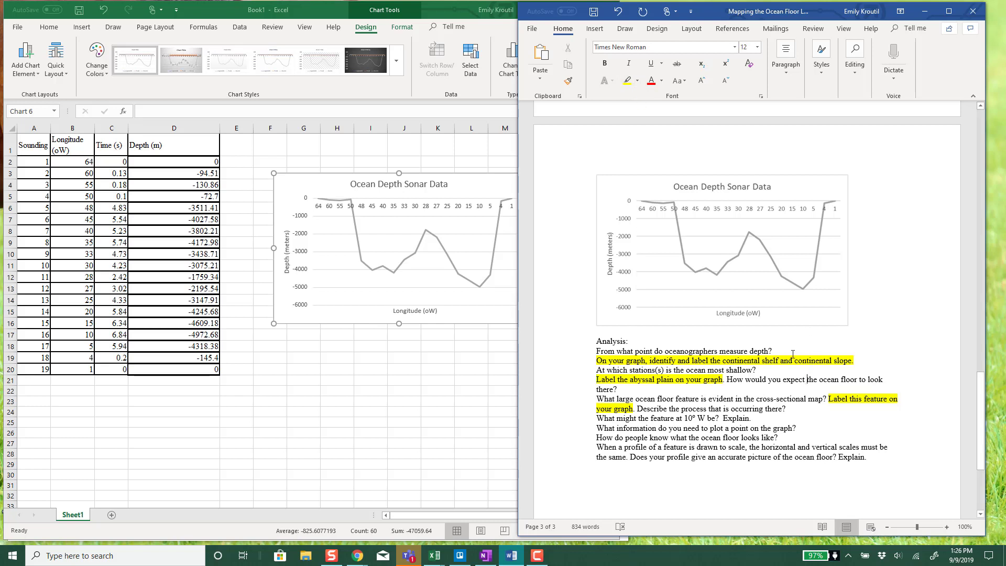
{"action": "left_click", "coordinate": [670, 285]}
Bring up the pasted chart's shortcut menu and dismiss it, twice.
{"action": "right_click", "coordinate": [669, 285]}
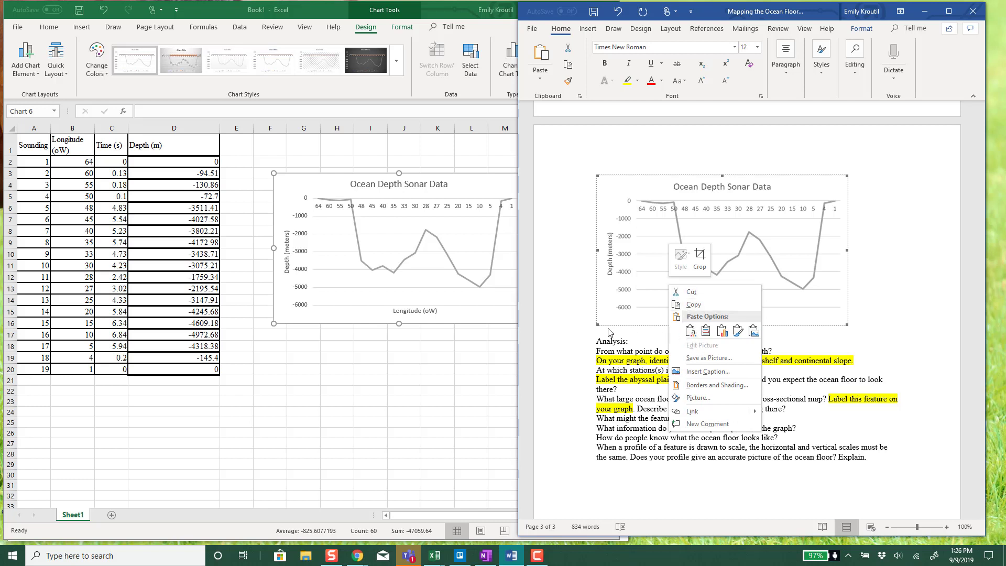
{"action": "key", "text": "Escape"}
{"action": "right_click", "coordinate": [678, 300]}
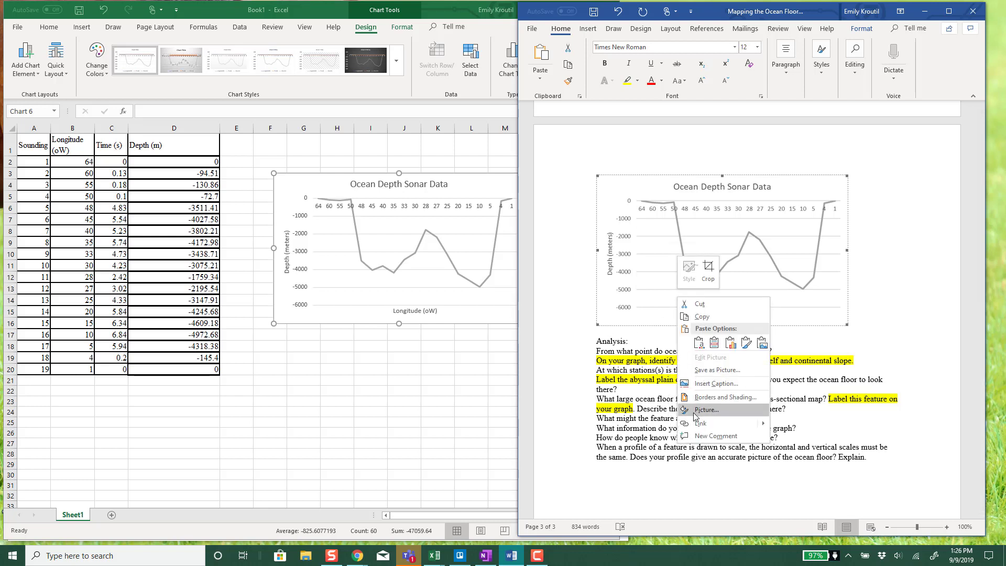
{"action": "key", "text": "Escape"}
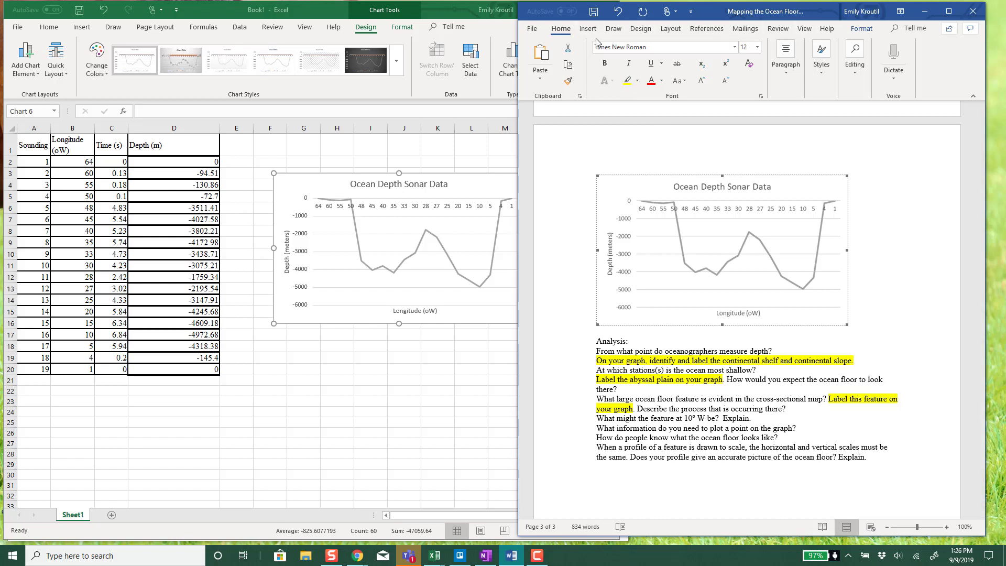
Choose the red pen on the Draw tab and dismiss the Ink Gestures tip.
{"action": "left_click", "coordinate": [610, 30]}
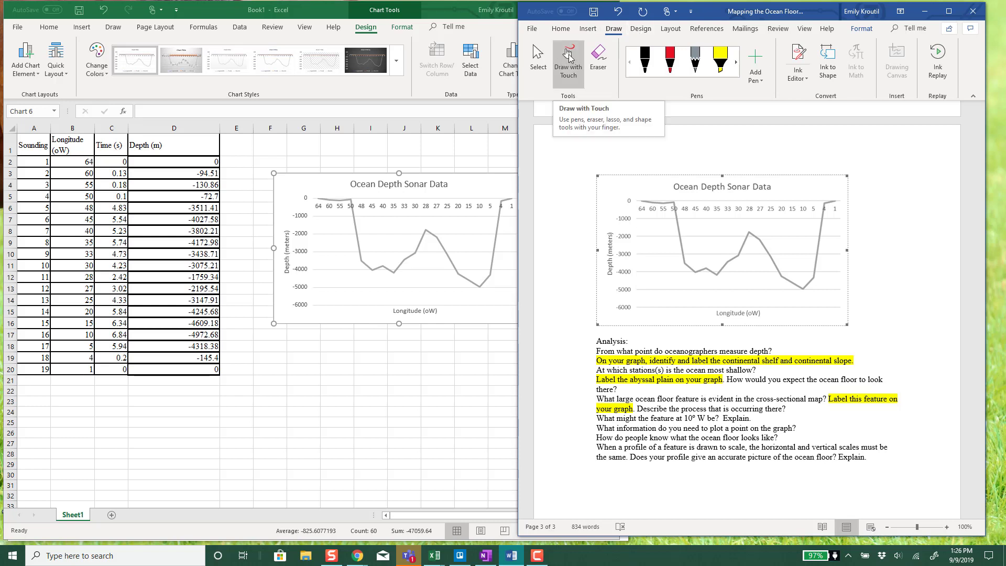
{"action": "left_click", "coordinate": [670, 61]}
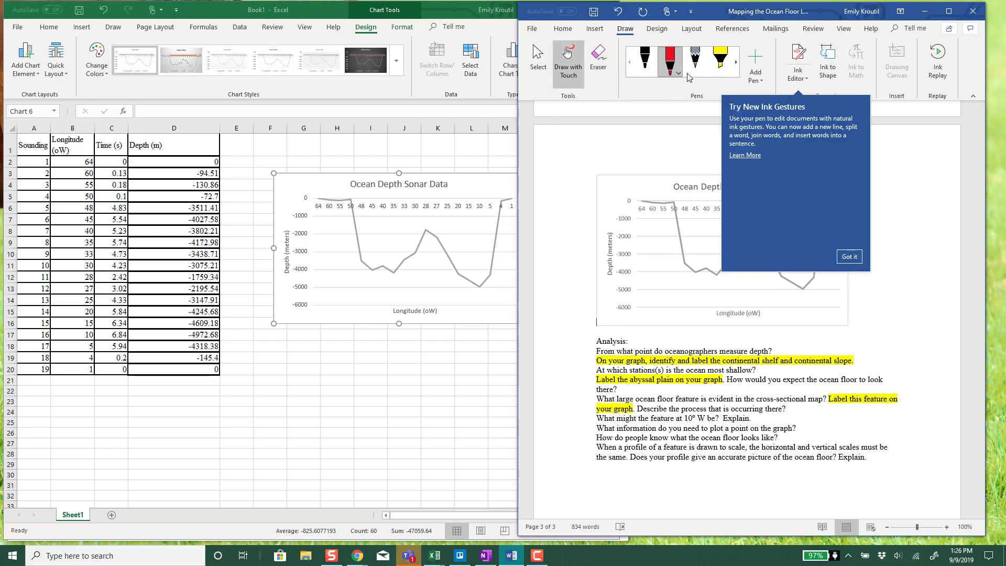
{"action": "left_click", "coordinate": [850, 256]}
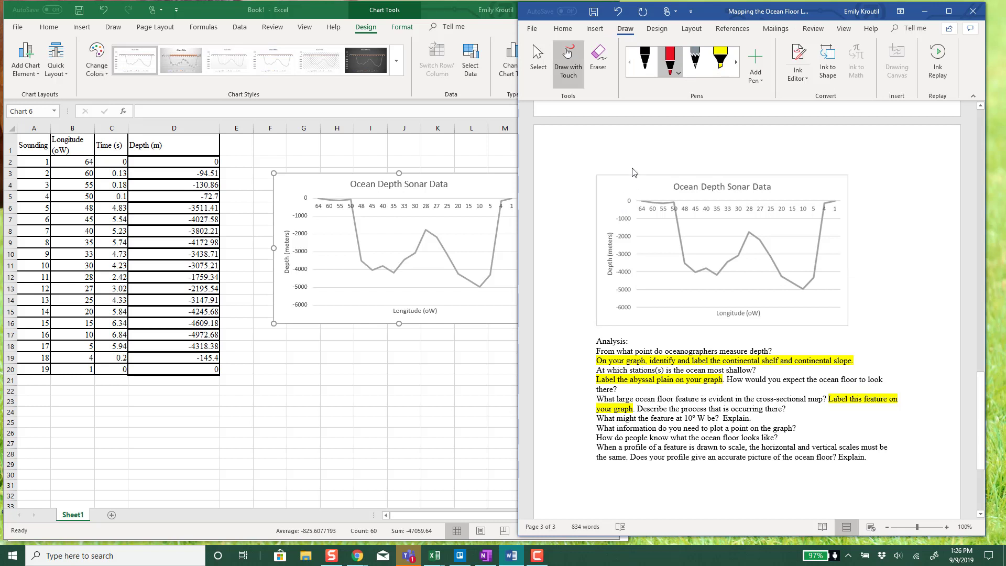
Draw red arrows numbered 1, 2 and 3 at the shelf, deepest point and left slope.
{"action": "left_click_drag", "start_coordinate": [633, 169], "coordinate": [652, 202]}
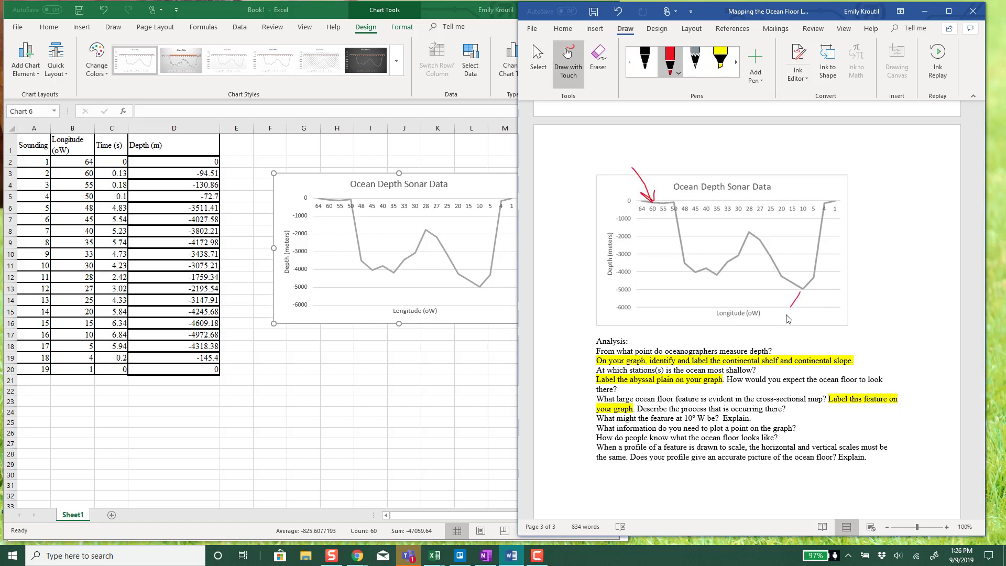
{"action": "mouse_move", "coordinate": [767, 338]}
{"action": "left_mouse_down"}
{"action": "mouse_move", "coordinate": [799, 293]}
{"action": "mouse_move", "coordinate": [805, 309]}
{"action": "left_mouse_up"}
{"action": "left_click_drag", "start_coordinate": [626, 149], "coordinate": [626, 157]}
{"action": "left_click_drag", "start_coordinate": [782, 333], "coordinate": [798, 347]}
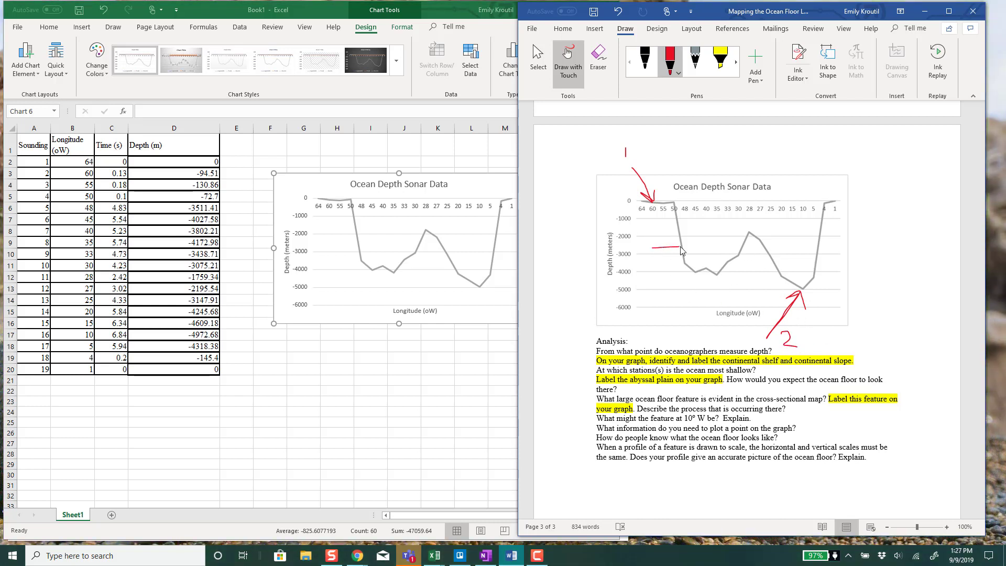
{"action": "mouse_move", "coordinate": [666, 240]}
{"action": "left_mouse_down"}
{"action": "mouse_move", "coordinate": [682, 248]}
{"action": "mouse_move", "coordinate": [675, 256]}
{"action": "mouse_move", "coordinate": [652, 248]}
{"action": "mouse_move", "coordinate": [634, 267]}
{"action": "left_mouse_up"}
{"action": "left_click", "coordinate": [538, 58]}
{"action": "left_click", "coordinate": [597, 479]}
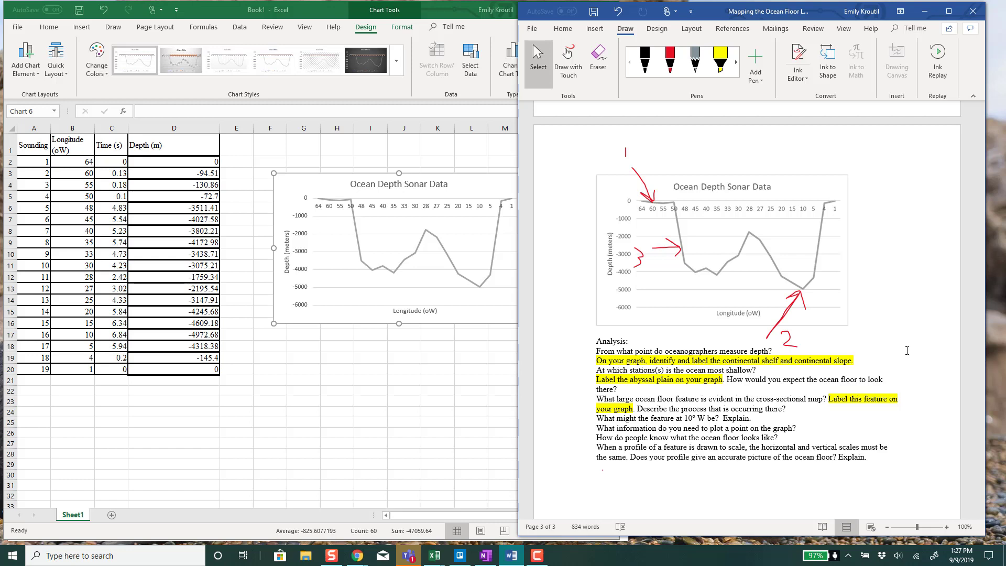
Open and close the File page, then return to the Home tab's formatting tools.
{"action": "left_click", "coordinate": [533, 30]}
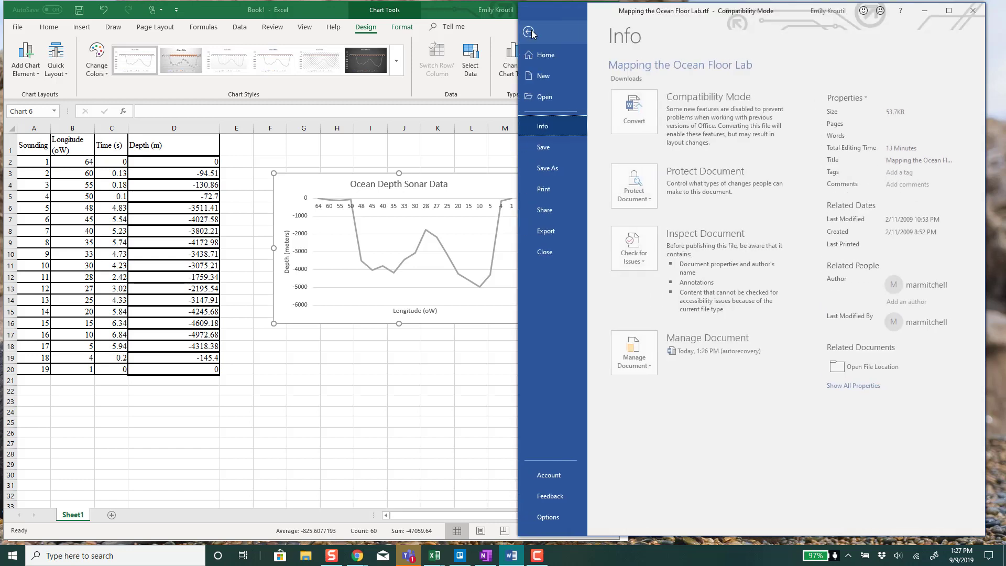
{"action": "left_click", "coordinate": [534, 32]}
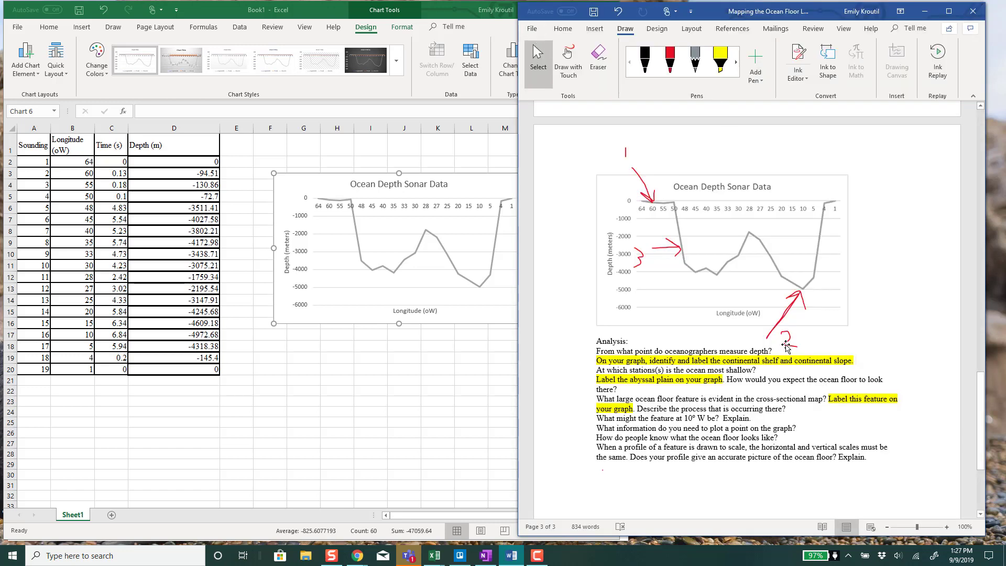
{"action": "left_click", "coordinate": [563, 30]}
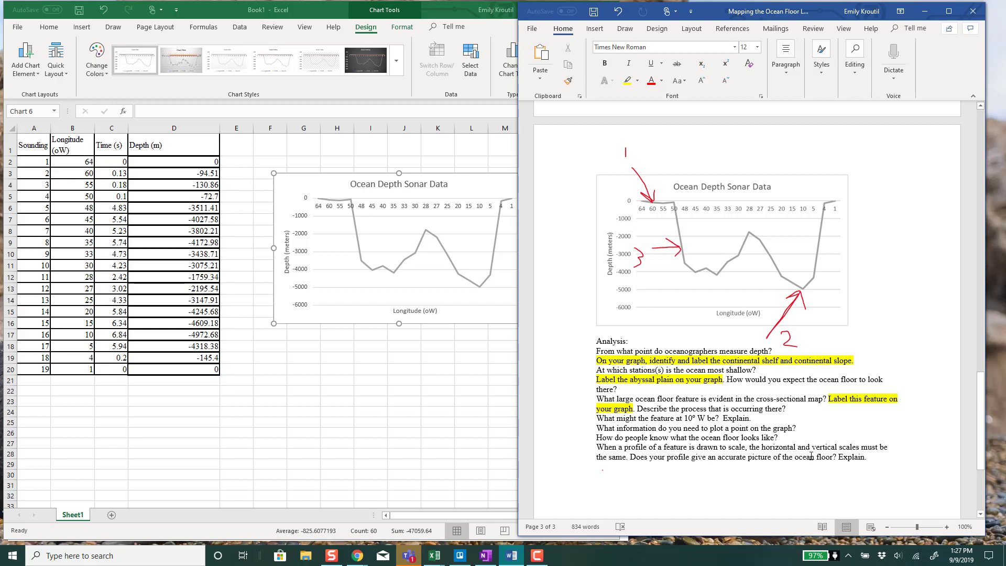
{"action": "scroll", "coordinate": [808, 450], "scroll_direction": "down", "scroll_amount": 2}
{"action": "scroll", "coordinate": [809, 455], "scroll_direction": "up", "scroll_amount": 5}
{"action": "scroll", "coordinate": [810, 460], "scroll_direction": "up", "scroll_amount": 20}
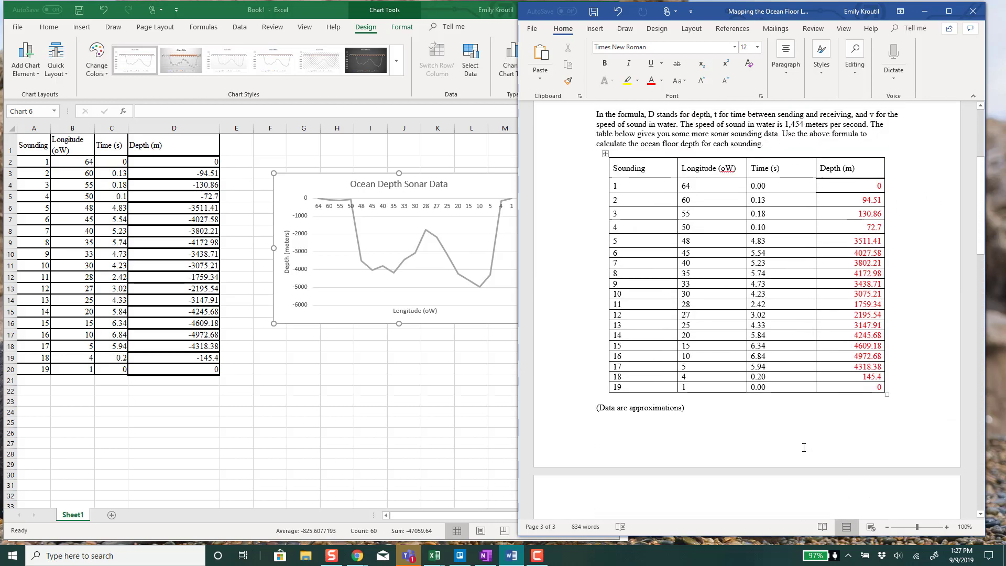
{"action": "scroll", "coordinate": [805, 450], "scroll_direction": "up", "scroll_amount": 5}
{"action": "scroll", "coordinate": [806, 447], "scroll_direction": "down", "scroll_amount": 6}
{"action": "scroll", "coordinate": [807, 442], "scroll_direction": "down", "scroll_amount": 15}
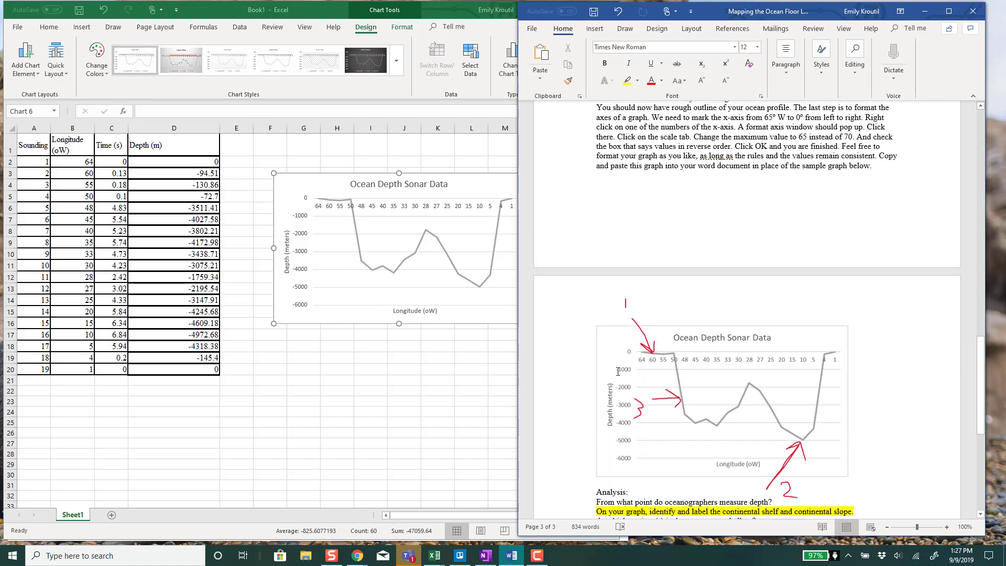
{"action": "scroll", "coordinate": [812, 348], "scroll_direction": "down", "scroll_amount": 6}
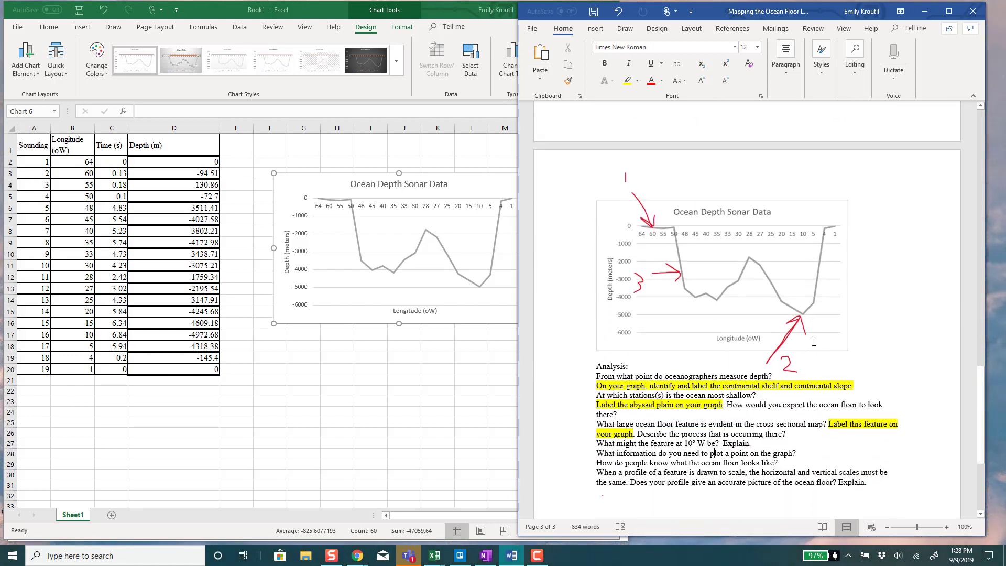